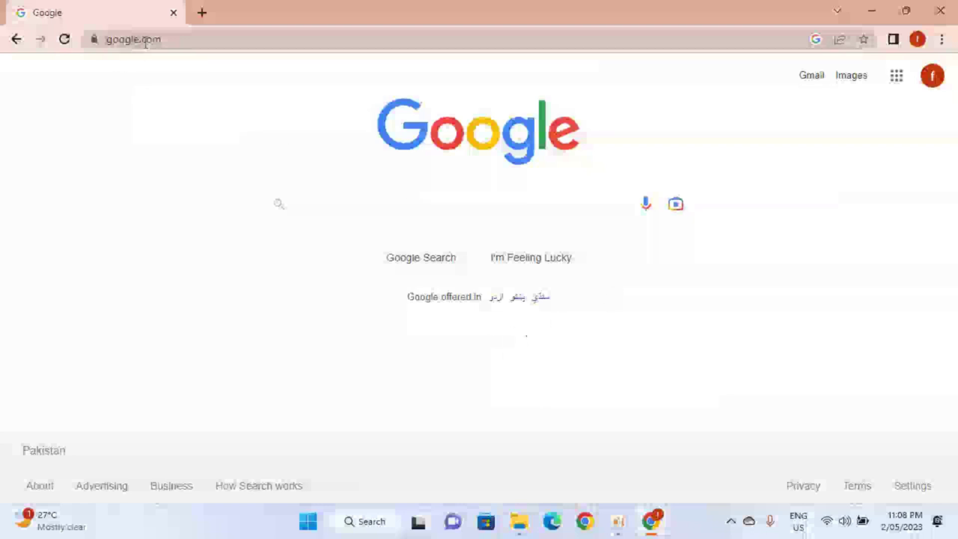
Step: Search Google for 'xinput1_3.dll download' and scroll down to the DLL-files.com version listings
{"action": "left_click", "coordinate": [344, 208]}
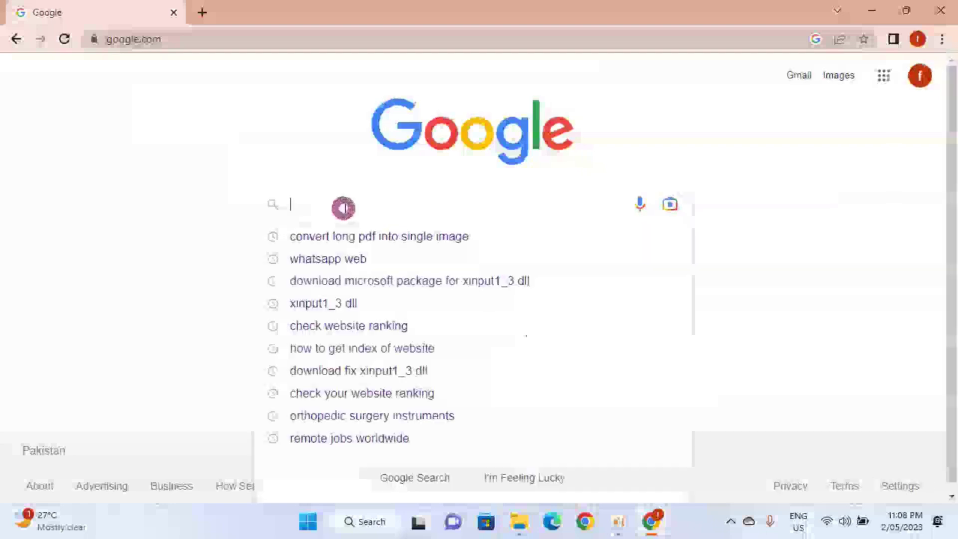
{"action": "type", "text": "xinput1_3.dll download"}
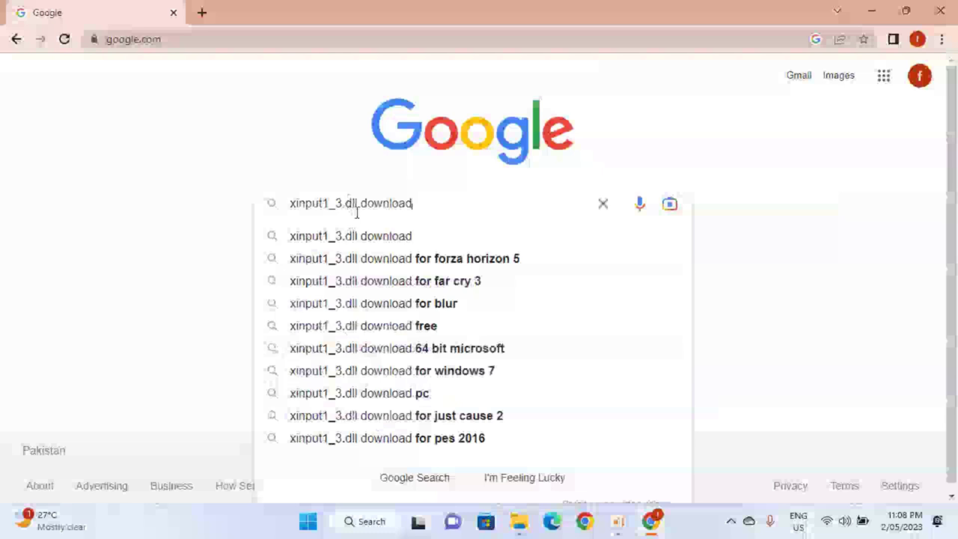
{"action": "key", "text": "Return"}
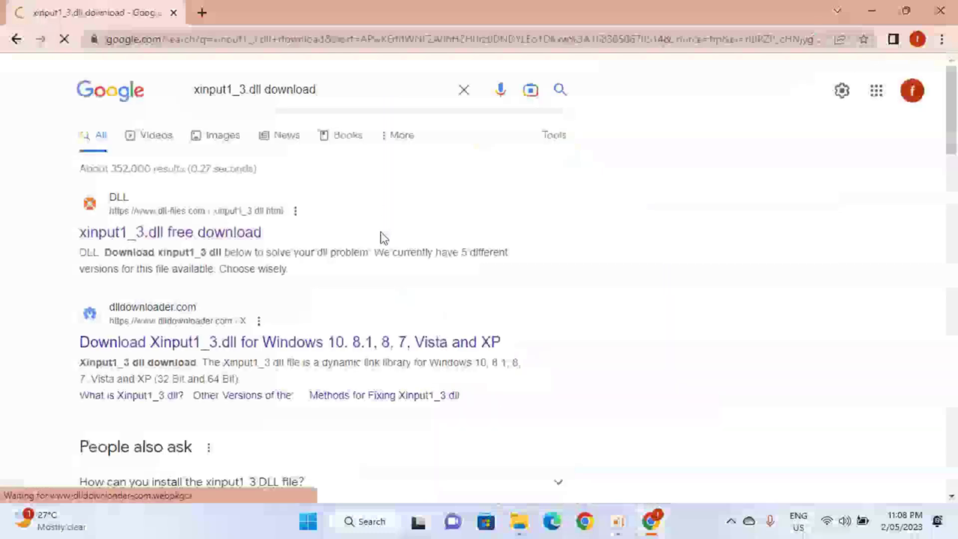
{"action": "scroll", "coordinate": [344, 210], "scroll_direction": "down", "scroll_amount": 1}
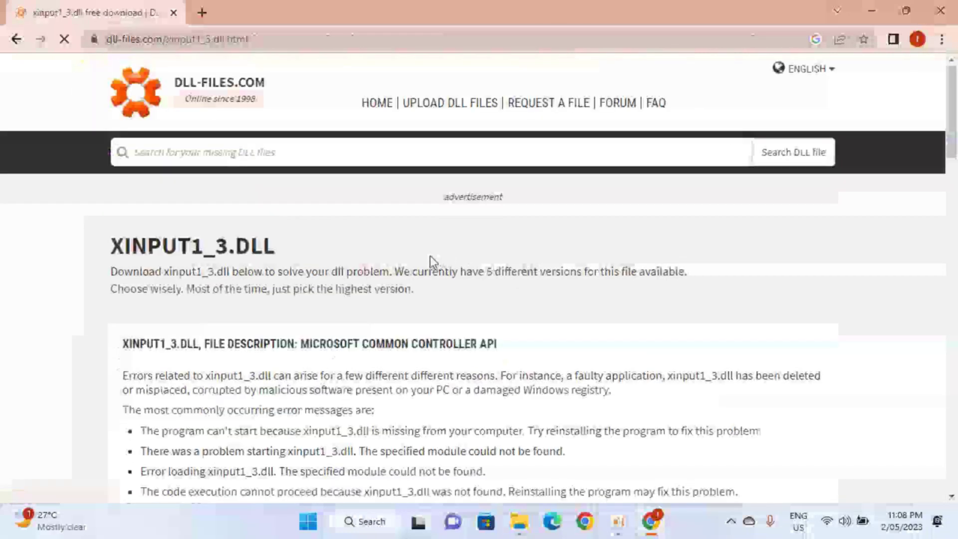
{"action": "scroll", "coordinate": [429, 257], "scroll_direction": "down", "scroll_amount": 5}
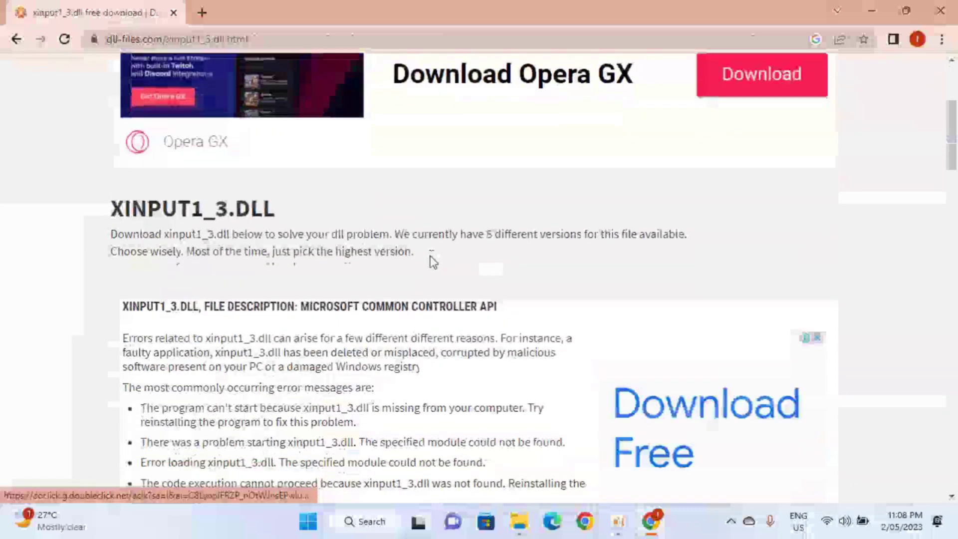
{"action": "scroll", "coordinate": [433, 262], "scroll_direction": "down", "scroll_amount": 4}
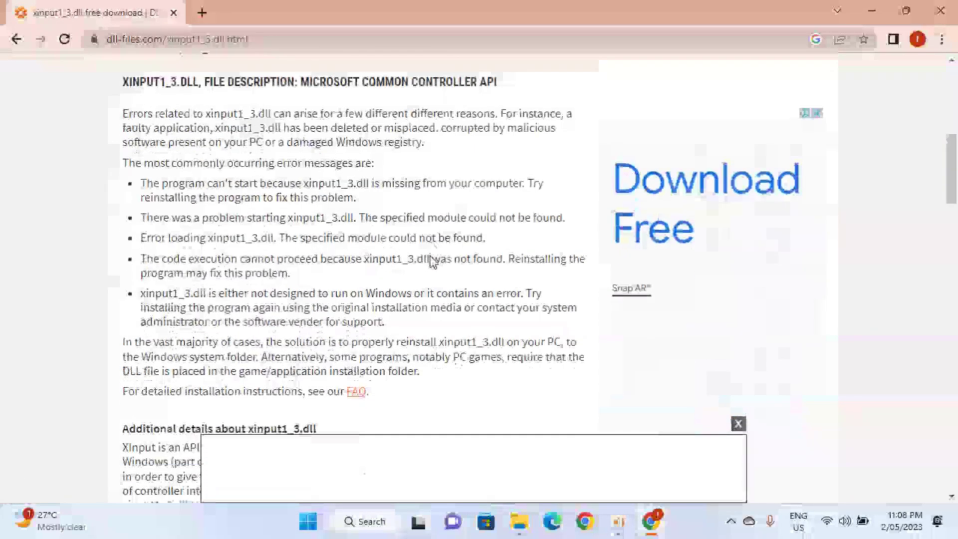
{"action": "scroll", "coordinate": [432, 262], "scroll_direction": "down", "scroll_amount": 2}
{"action": "scroll", "coordinate": [433, 261], "scroll_direction": "down", "scroll_amount": 2}
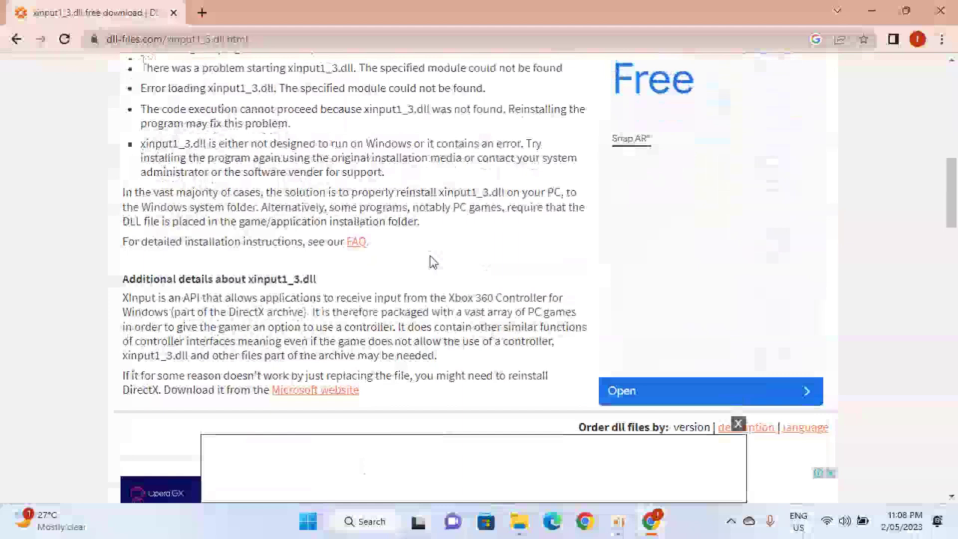
{"action": "scroll", "coordinate": [433, 262], "scroll_direction": "down", "scroll_amount": 4}
{"action": "scroll", "coordinate": [433, 262], "scroll_direction": "down", "scroll_amount": 5}
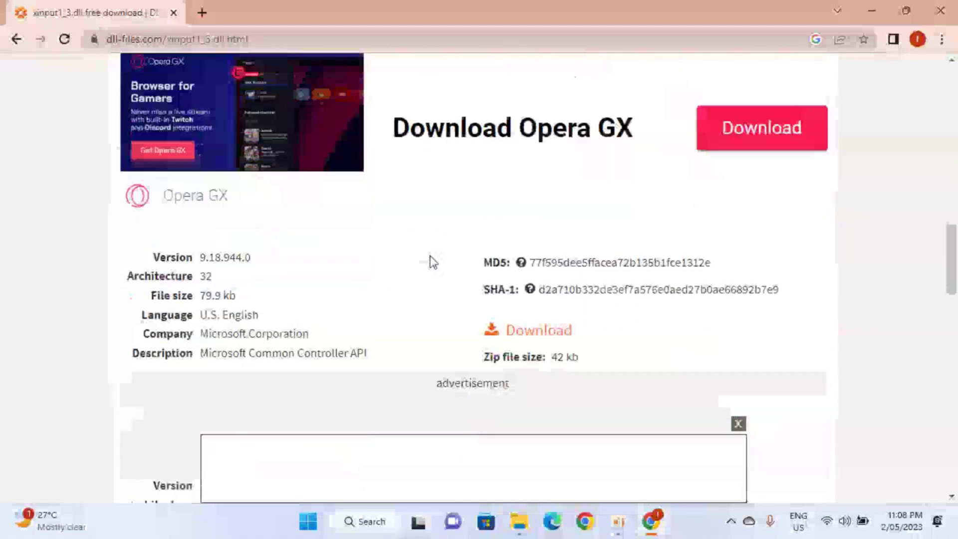
{"action": "scroll", "coordinate": [432, 262], "scroll_direction": "down", "scroll_amount": 1}
{"action": "scroll", "coordinate": [433, 261], "scroll_direction": "down", "scroll_amount": 1}
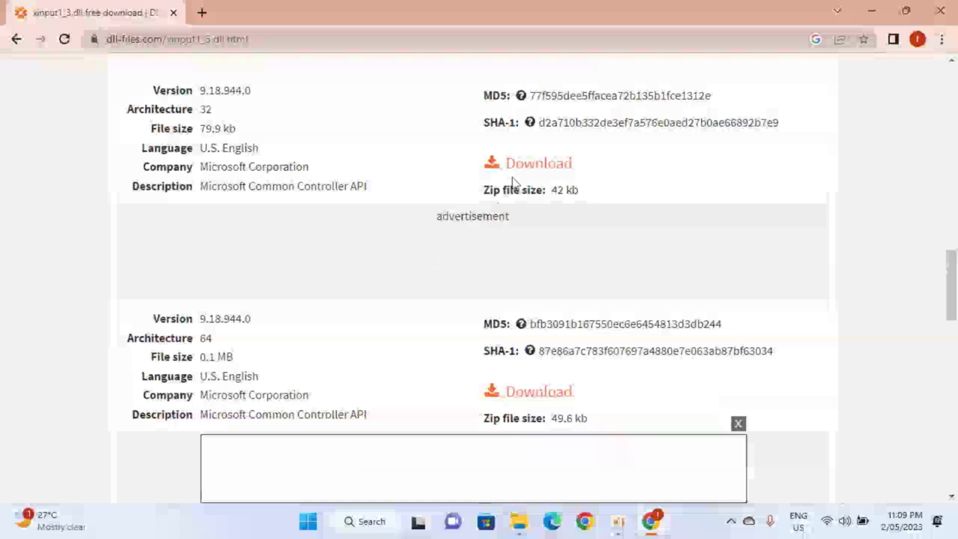
Step: Download the 32-bit and 64-bit 9.18.944.0 xinput1_3 zips and show them in their folder
{"action": "left_click", "coordinate": [526, 164]}
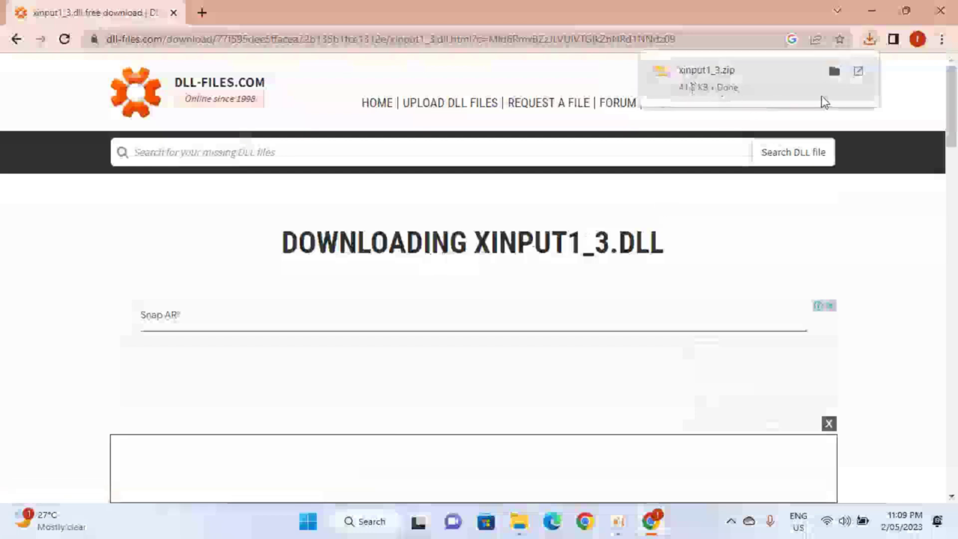
{"action": "left_click", "coordinate": [16, 38]}
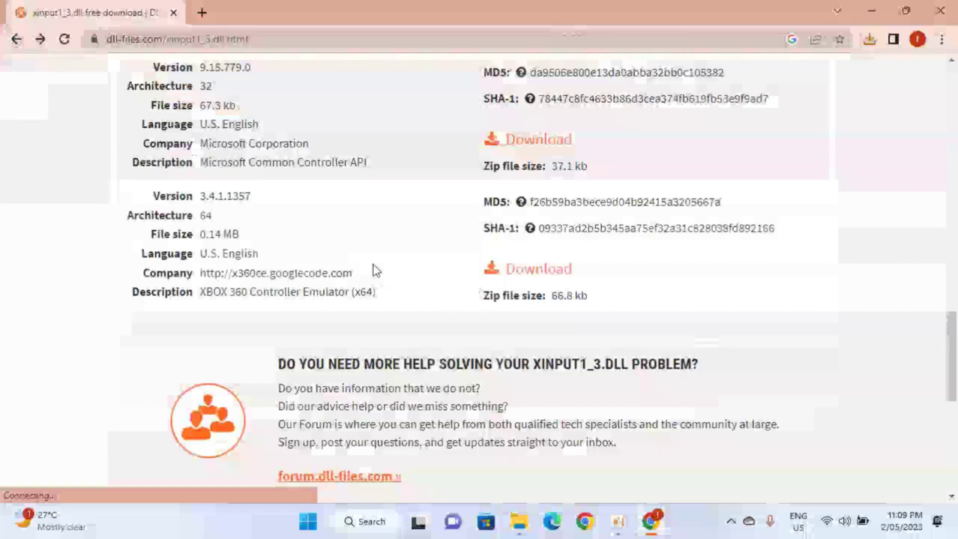
{"action": "scroll", "coordinate": [372, 270], "scroll_direction": "up", "scroll_amount": 2}
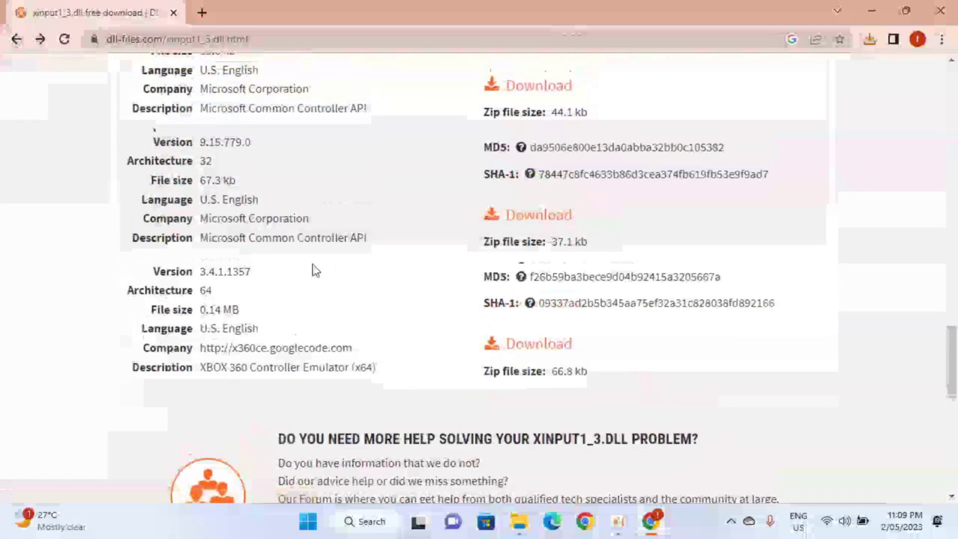
{"action": "scroll", "coordinate": [312, 269], "scroll_direction": "up", "scroll_amount": 2}
{"action": "scroll", "coordinate": [305, 240], "scroll_direction": "up", "scroll_amount": 2}
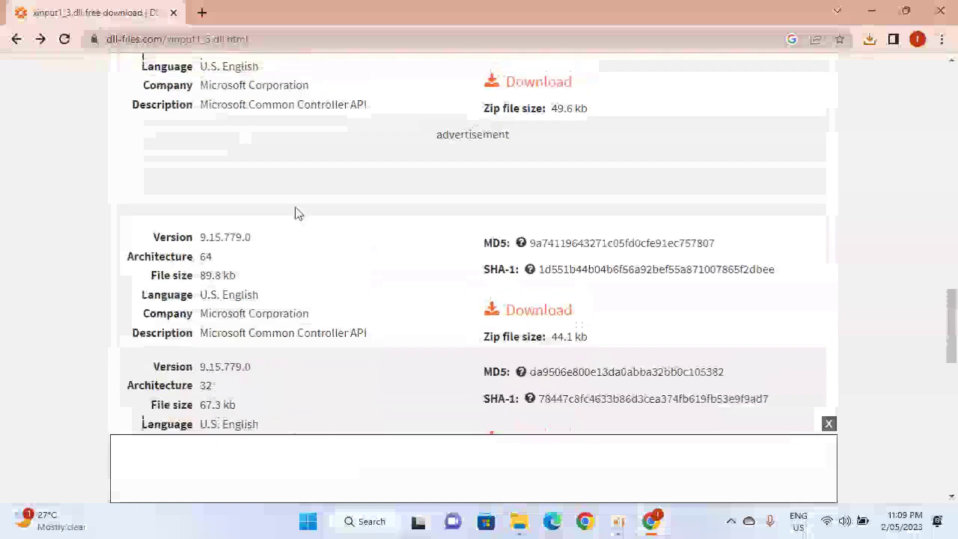
{"action": "scroll", "coordinate": [298, 213], "scroll_direction": "up", "scroll_amount": 1}
{"action": "scroll", "coordinate": [313, 214], "scroll_direction": "up", "scroll_amount": 3}
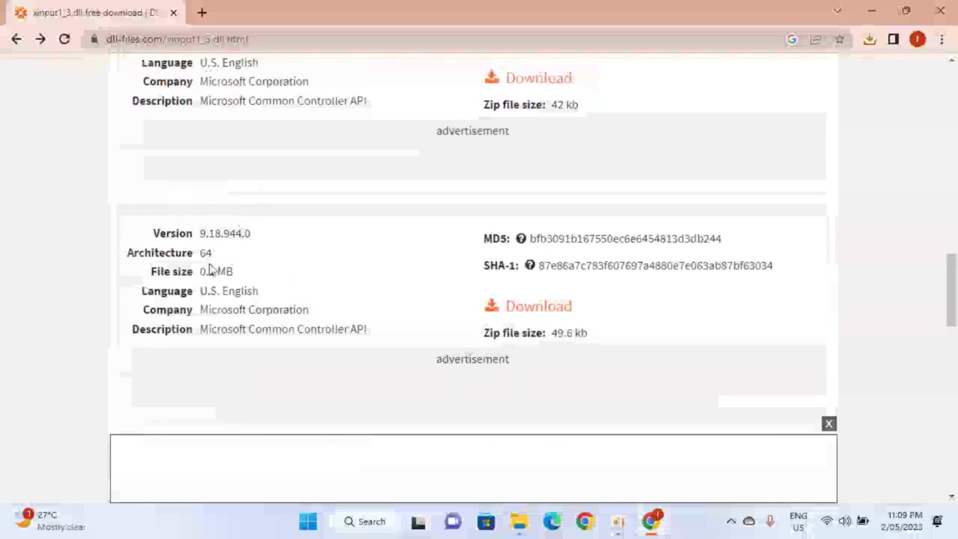
{"action": "left_click", "coordinate": [519, 310]}
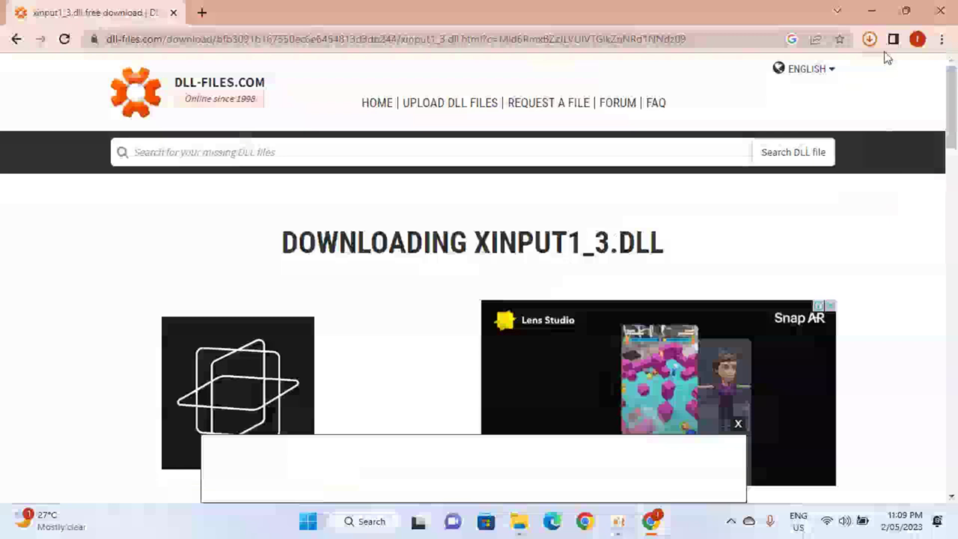
{"action": "left_click", "coordinate": [870, 39]}
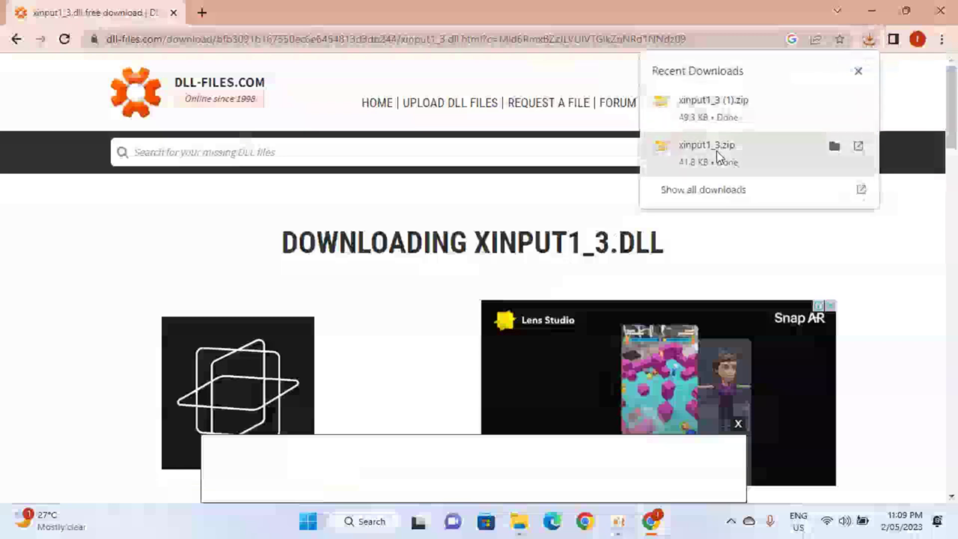
{"action": "left_click", "coordinate": [834, 102]}
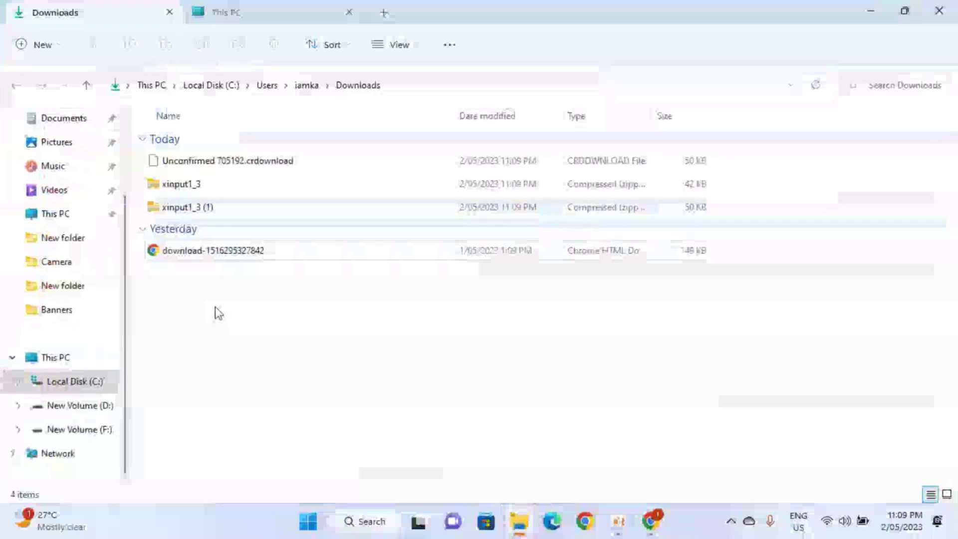
Step: Refresh the Downloads folder so the leftover Unconfirmed 705192.crdownload file disappears
{"action": "left_click", "coordinate": [242, 307]}
{"action": "right_click", "coordinate": [263, 334]}
{"action": "left_click", "coordinate": [310, 325]}
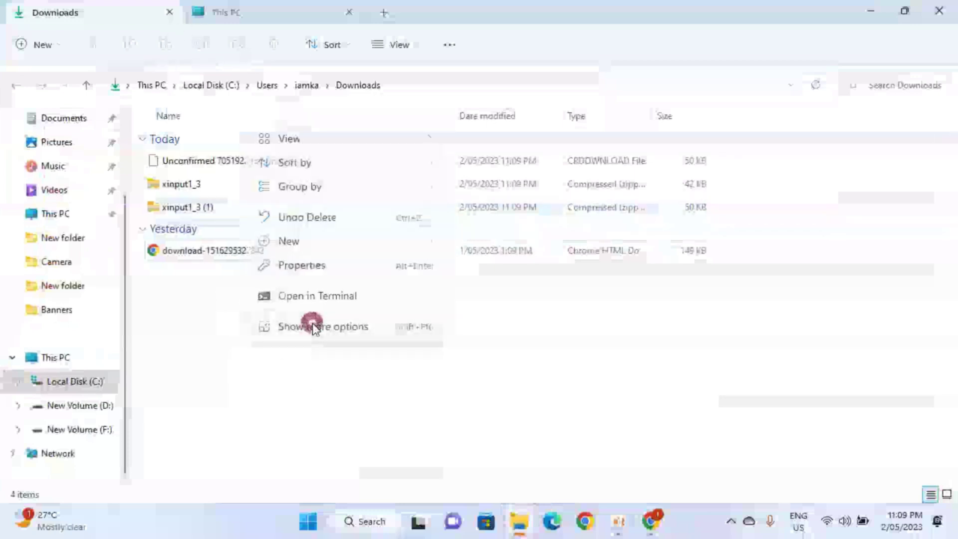
{"action": "left_click", "coordinate": [354, 169]}
{"action": "left_click", "coordinate": [288, 304]}
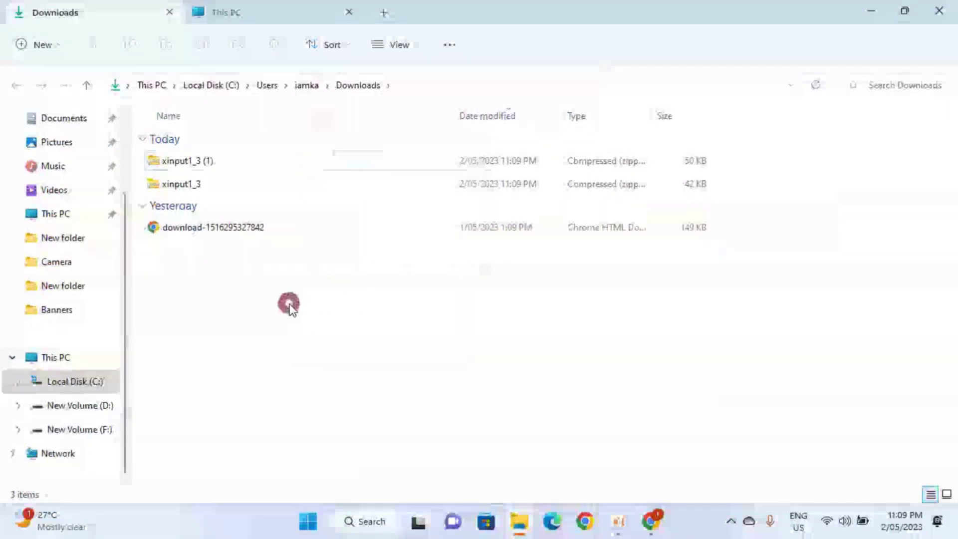
Step: Select the xinput1_3 and xinput1_3 (1) zip archives in Downloads
{"action": "left_click", "coordinate": [201, 188]}
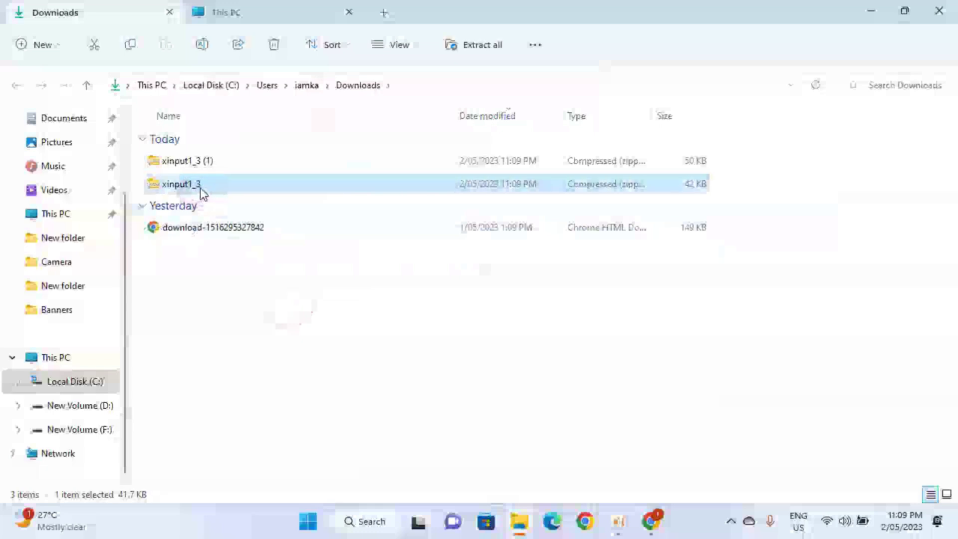
{"action": "left_click", "coordinate": [215, 161]}
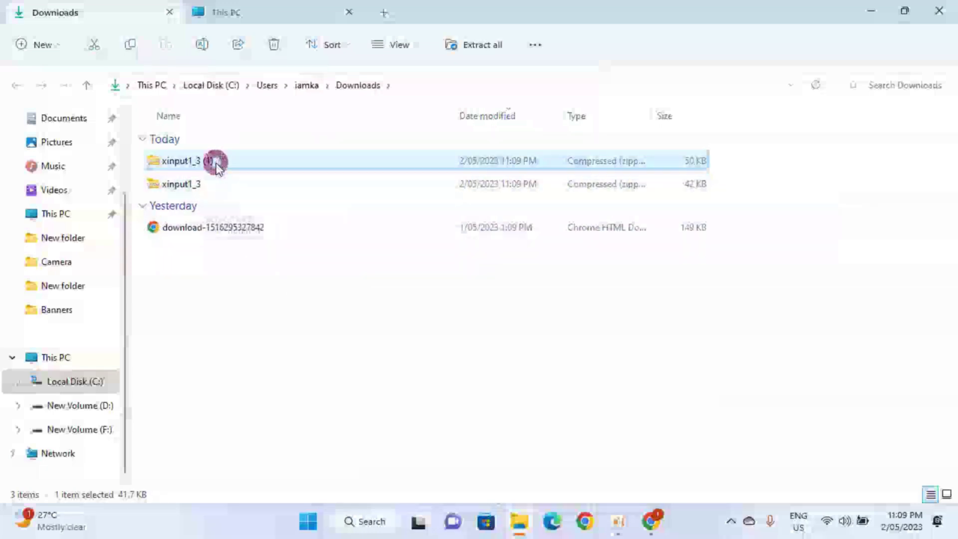
{"action": "left_click", "coordinate": [217, 188]}
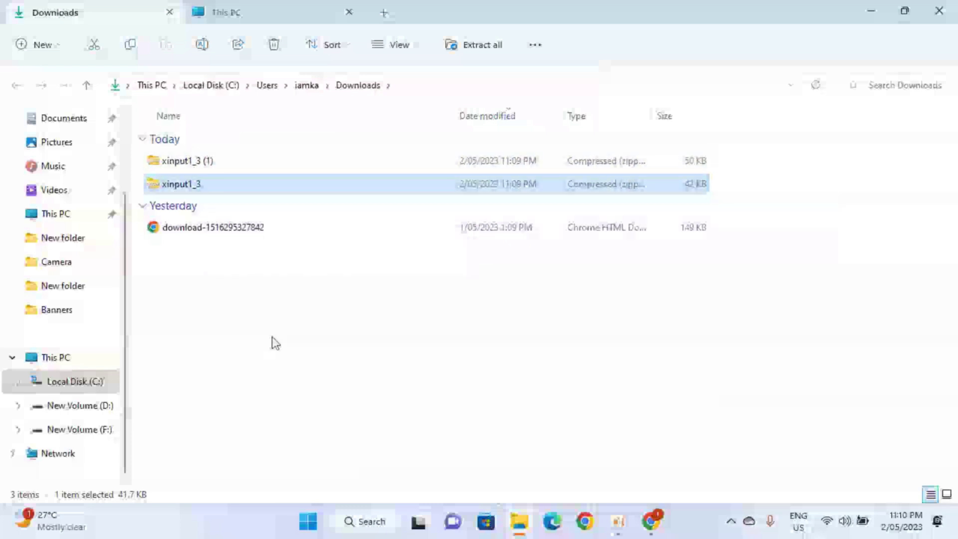
Step: Open the xinput1_3 zip and copy xinput1_3.dll out of it
{"action": "double_click", "coordinate": [202, 184]}
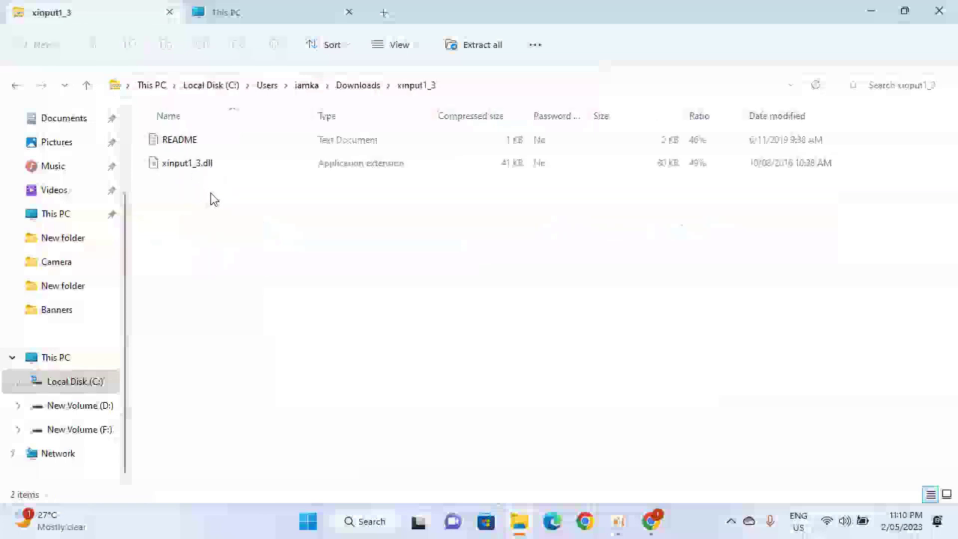
{"action": "right_click", "coordinate": [173, 167]}
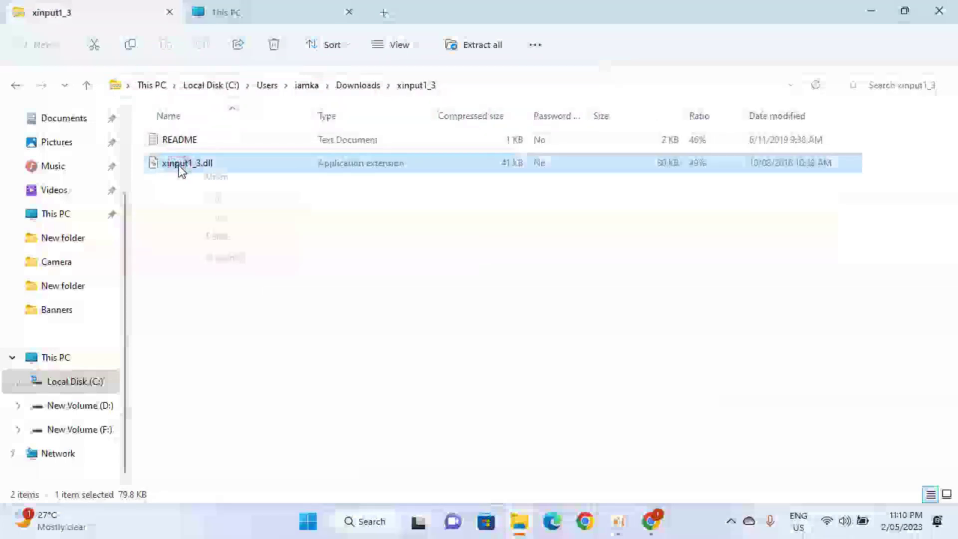
{"action": "left_click", "coordinate": [217, 214]}
Step: Go to C:\Windows in the This PC tab and select the SysWOW64 folder
{"action": "left_click", "coordinate": [233, 10]}
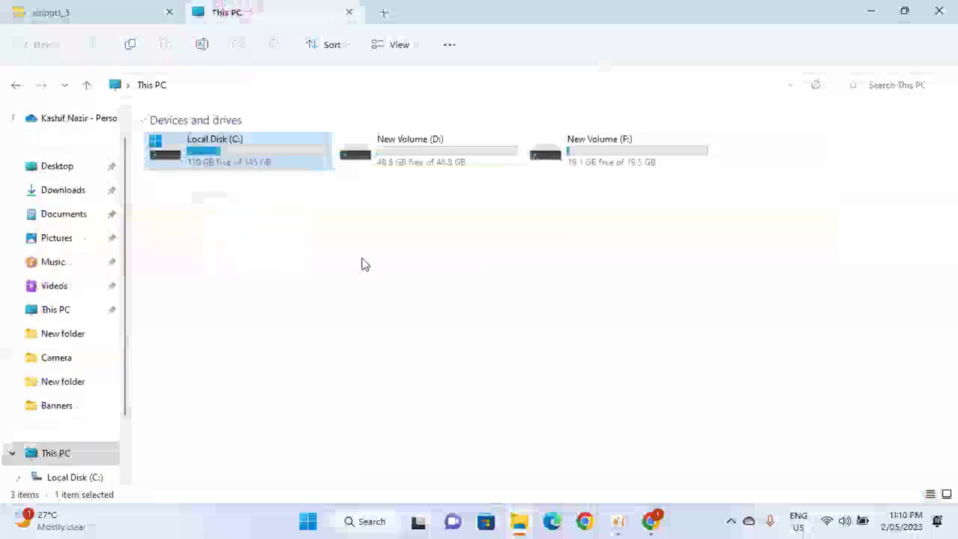
{"action": "double_click", "coordinate": [235, 142]}
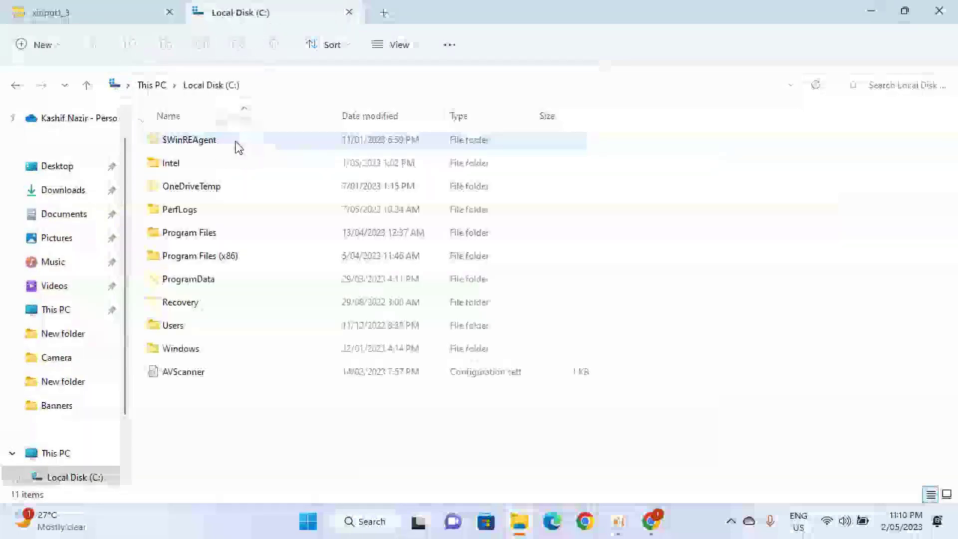
{"action": "double_click", "coordinate": [198, 354]}
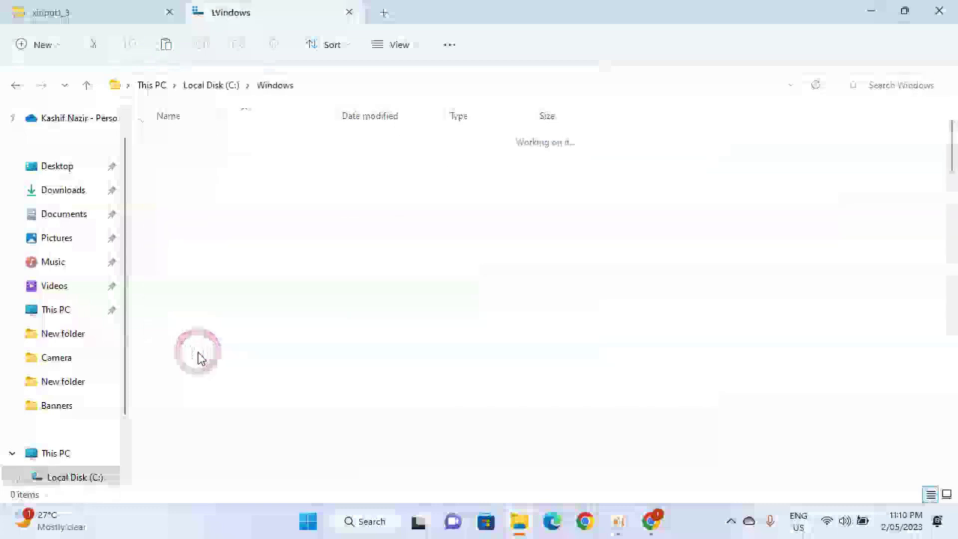
{"action": "left_click_drag", "start_coordinate": [955, 164], "coordinate": [955, 364]}
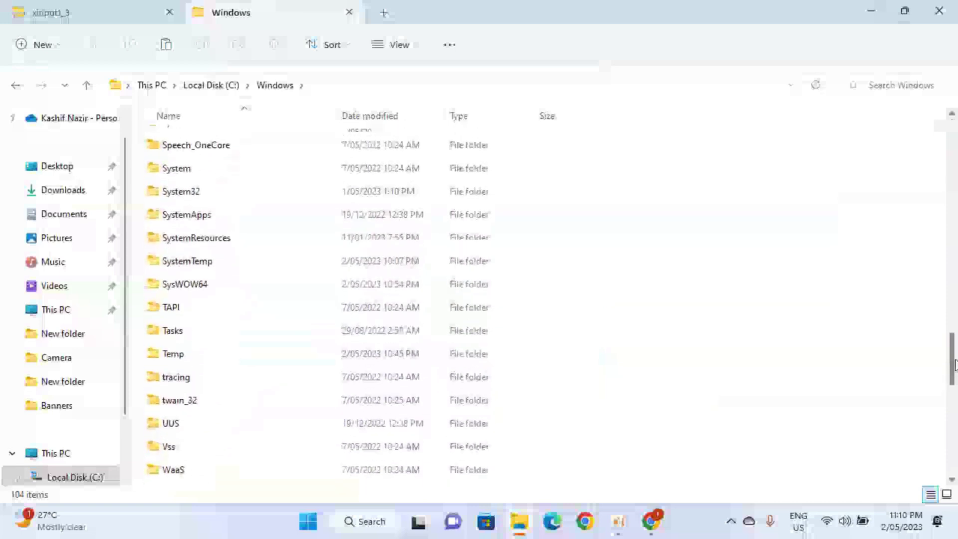
{"action": "left_click", "coordinate": [178, 288]}
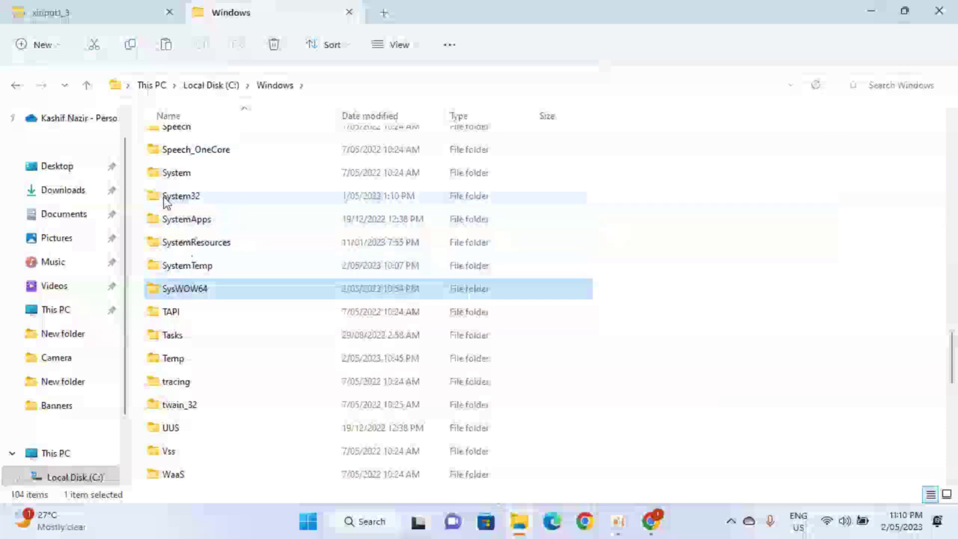
Step: Paste xinput1_3.dll into SysWOW64, replacing the existing file with administrator permission
{"action": "double_click", "coordinate": [201, 290]}
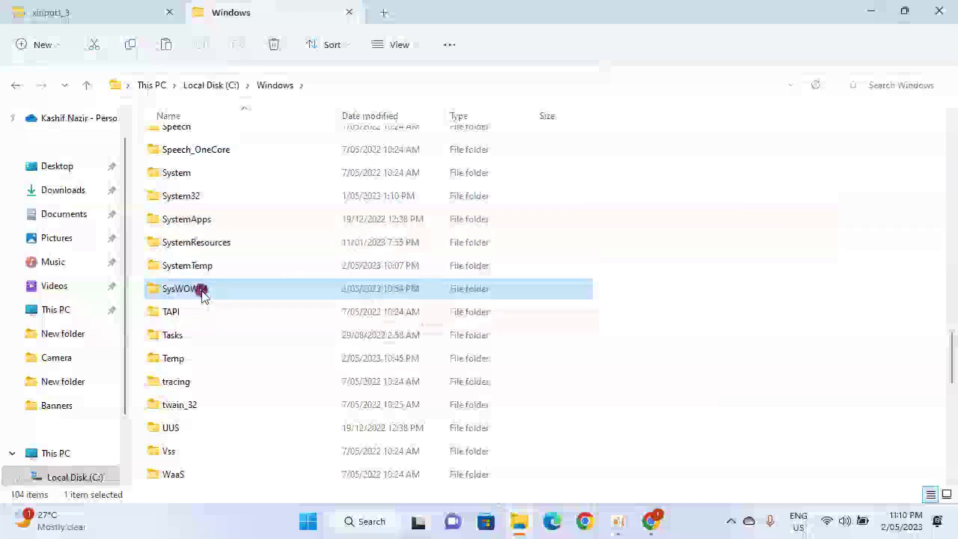
{"action": "right_click", "coordinate": [701, 231]}
{"action": "left_click", "coordinate": [723, 227]}
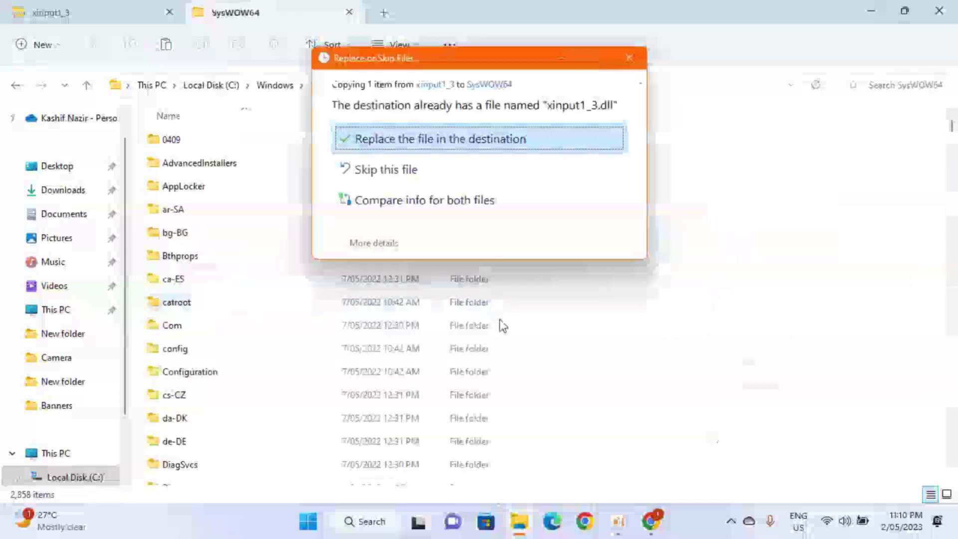
{"action": "left_click", "coordinate": [397, 137]}
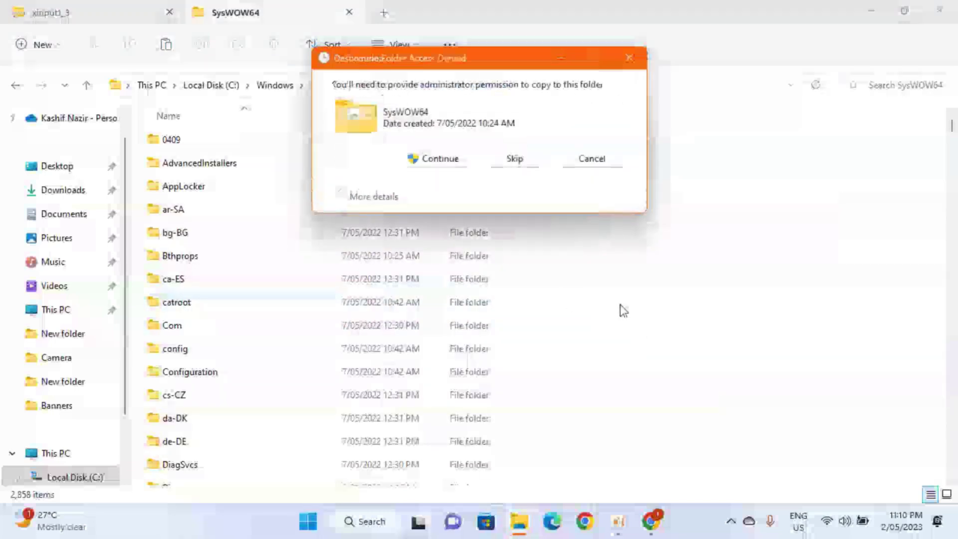
{"action": "left_click", "coordinate": [433, 157]}
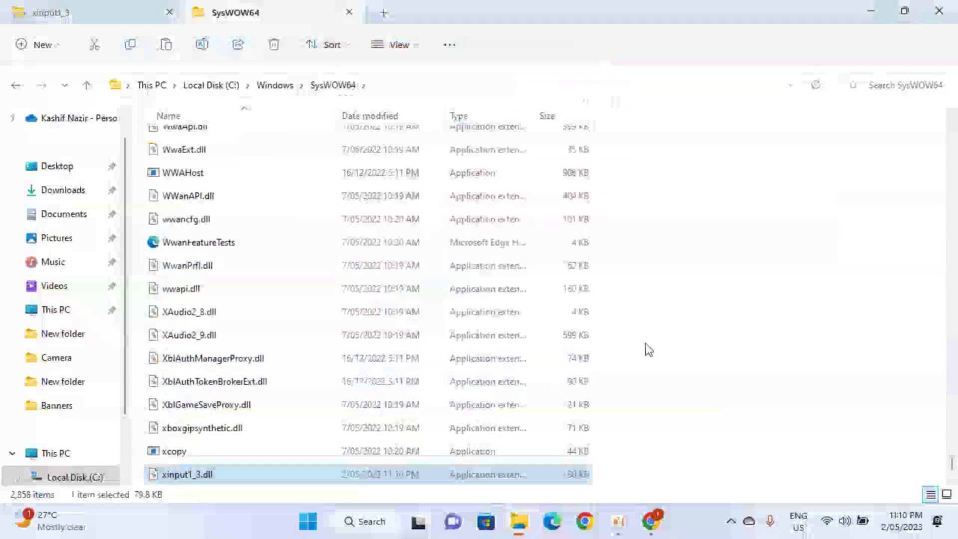
Step: Copy xinput1_3.dll from the xinput1_3 (1) zip archive in Downloads
{"action": "left_click", "coordinate": [98, 10]}
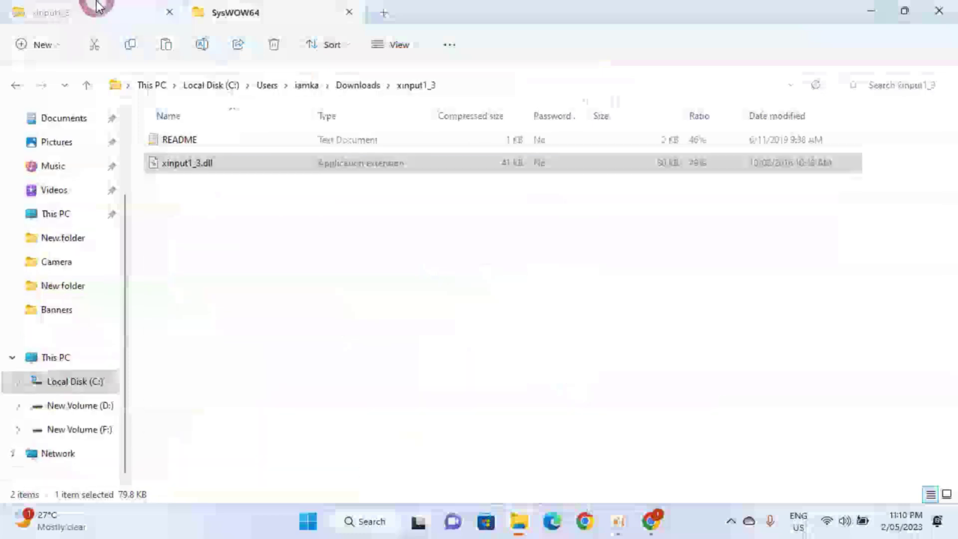
{"action": "left_click", "coordinate": [16, 85]}
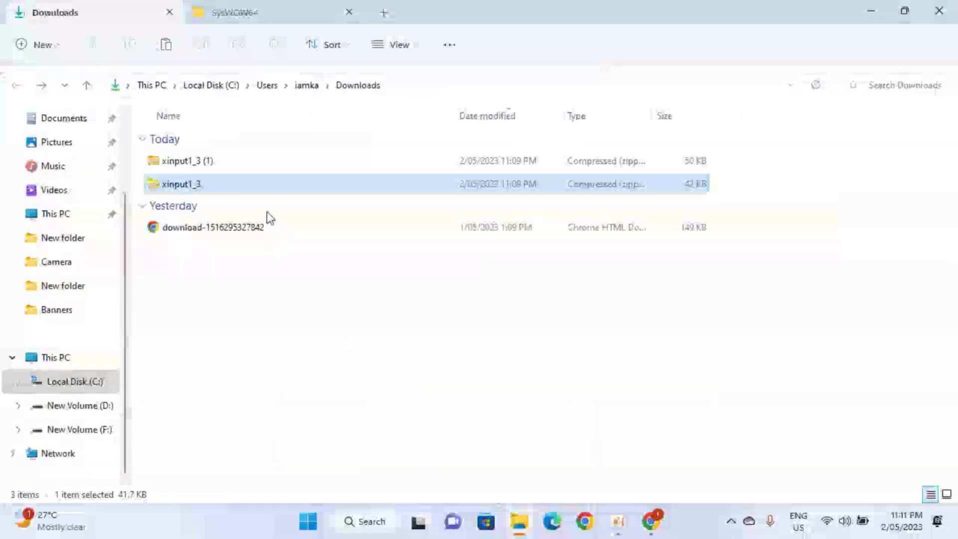
{"action": "double_click", "coordinate": [202, 161]}
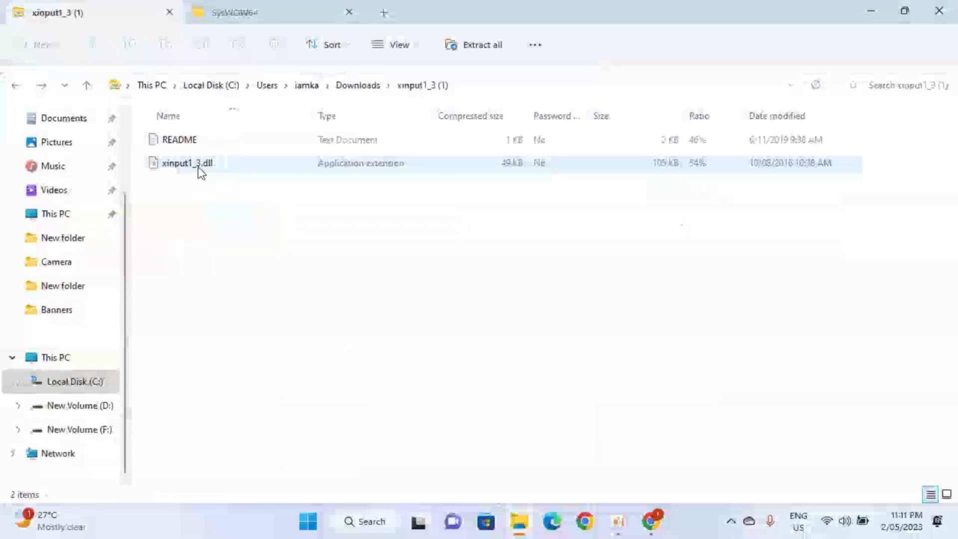
{"action": "right_click", "coordinate": [198, 168]}
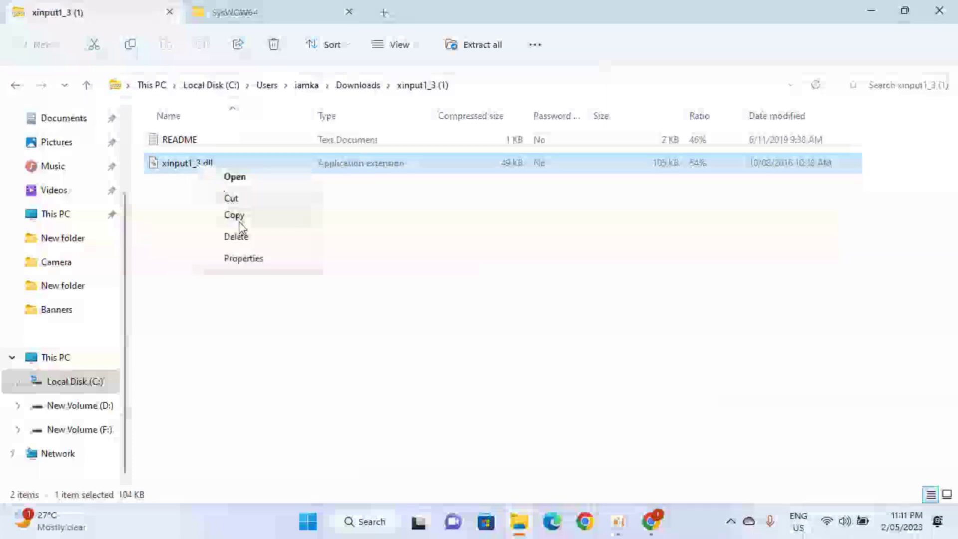
{"action": "left_click", "coordinate": [238, 218]}
Step: Go to C:\Windows\System32 and paste xinput1_3.dll there, triggering the administrator prompt
{"action": "left_click", "coordinate": [235, 12]}
{"action": "key", "text": "ctrl+v"}
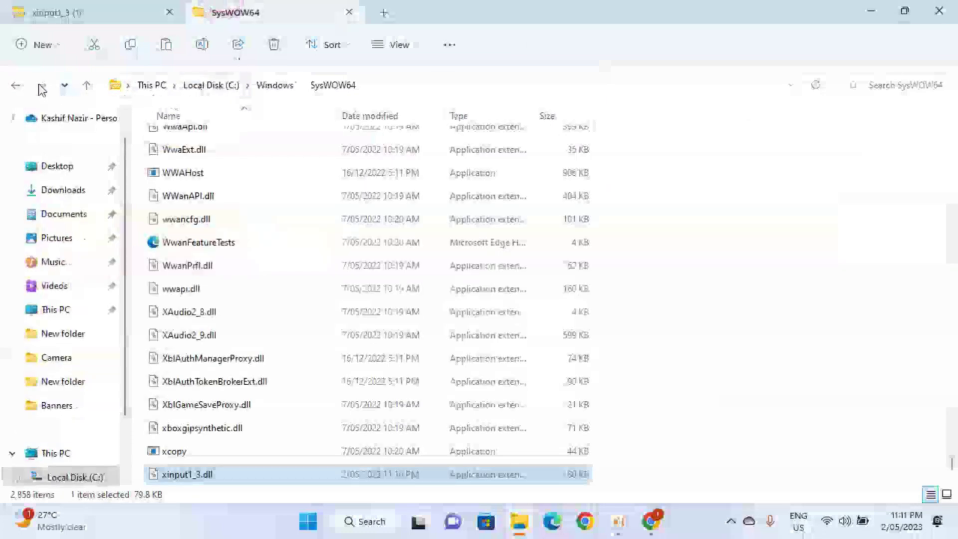
{"action": "left_click", "coordinate": [16, 86]}
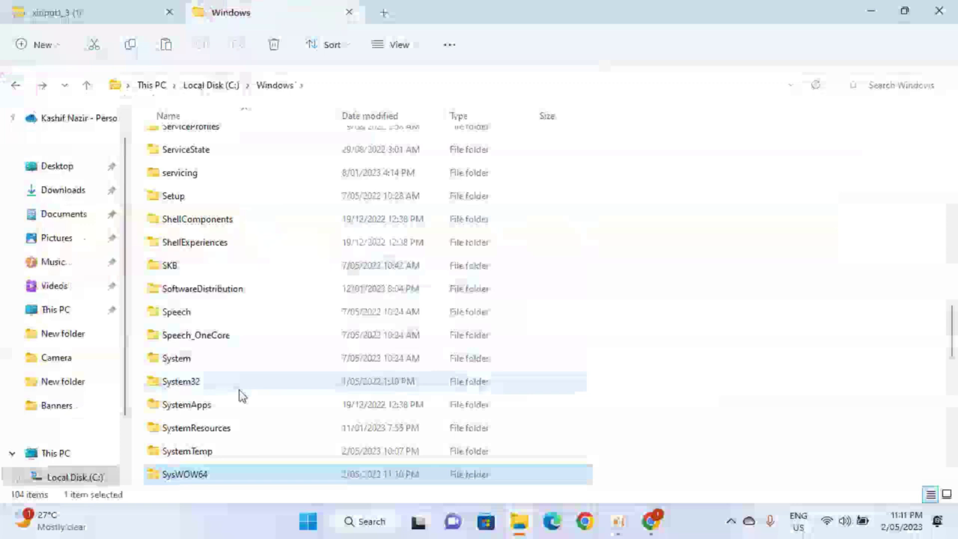
{"action": "left_click", "coordinate": [194, 385]}
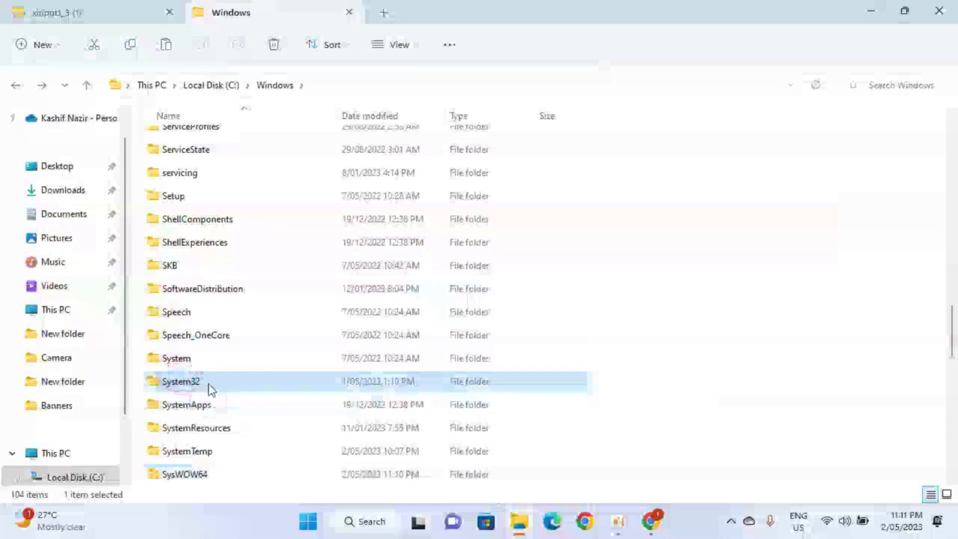
{"action": "double_click", "coordinate": [209, 388]}
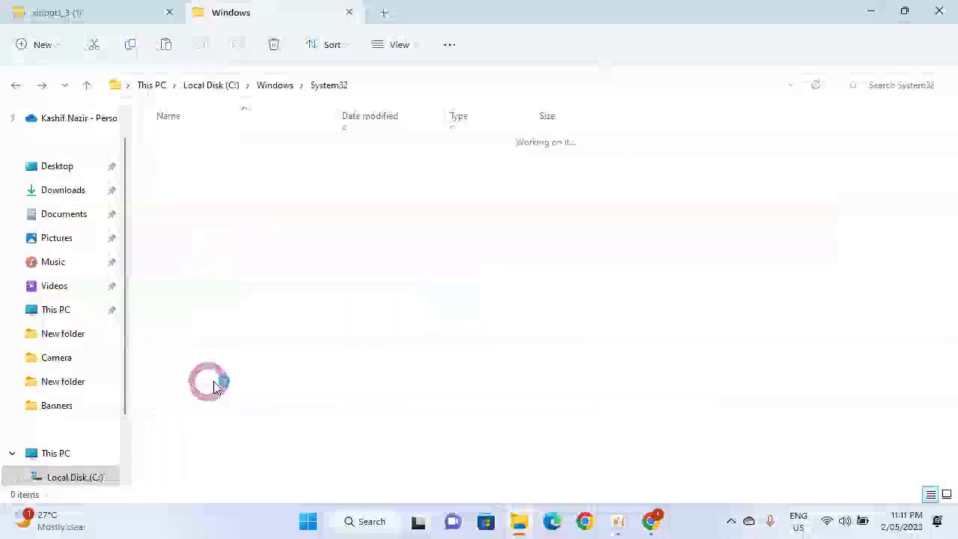
{"action": "right_click", "coordinate": [700, 276]}
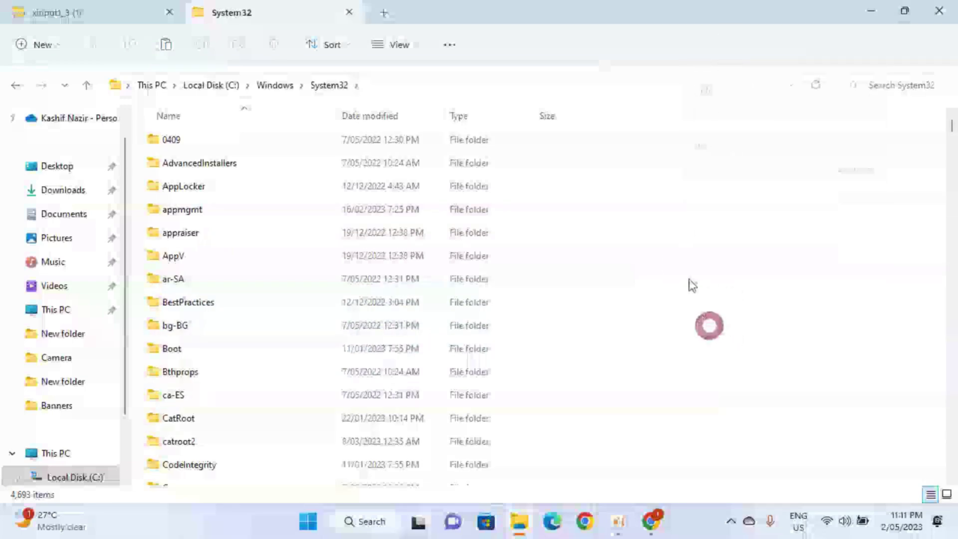
{"action": "right_click", "coordinate": [675, 241]}
Step: Finish the System32 paste with administrator permission and return to the xinput1_3 (1) archive
{"action": "left_click", "coordinate": [674, 243]}
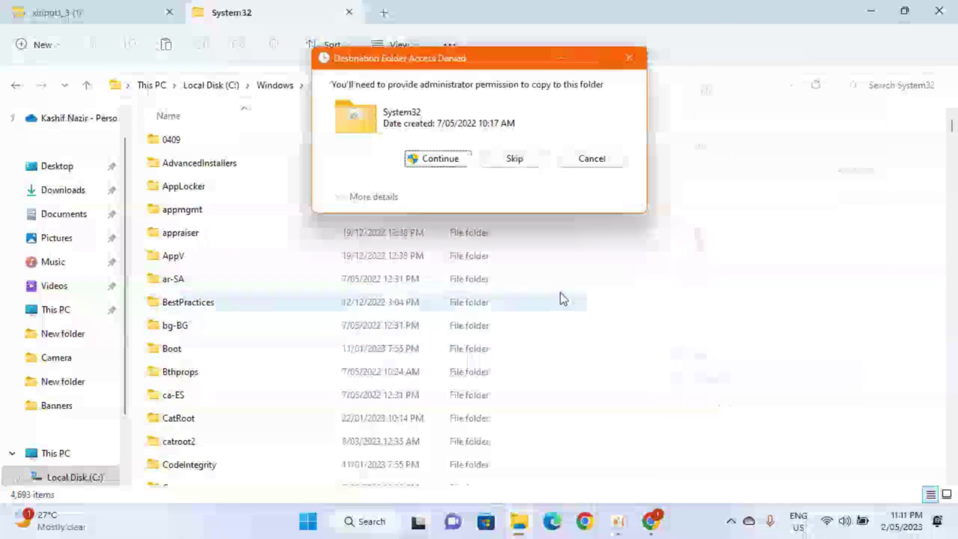
{"action": "left_click", "coordinate": [429, 161]}
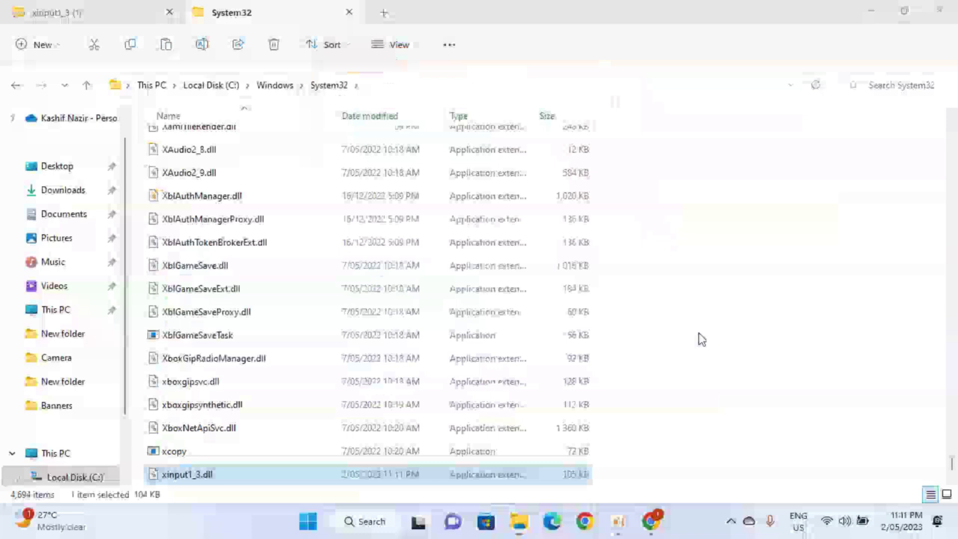
{"action": "left_click", "coordinate": [129, 10]}
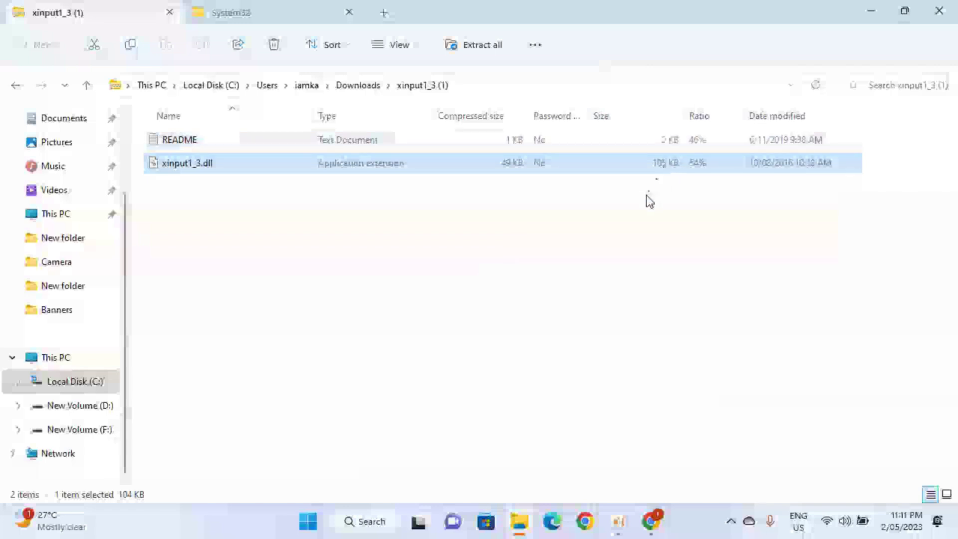
Step: Bring Chrome back to the front and load Google in a new tab
{"action": "left_click", "coordinate": [858, 14]}
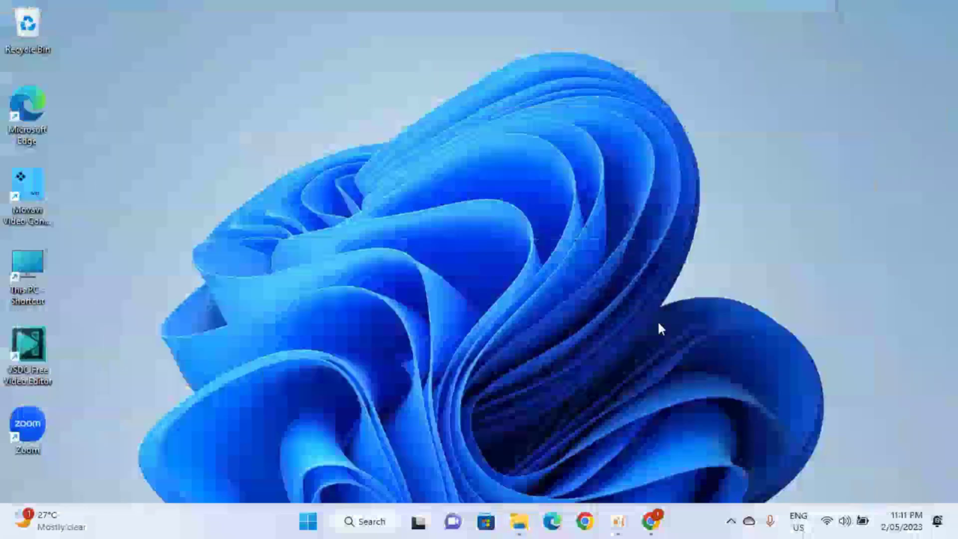
{"action": "left_click", "coordinate": [650, 521]}
{"action": "left_click", "coordinate": [202, 14]}
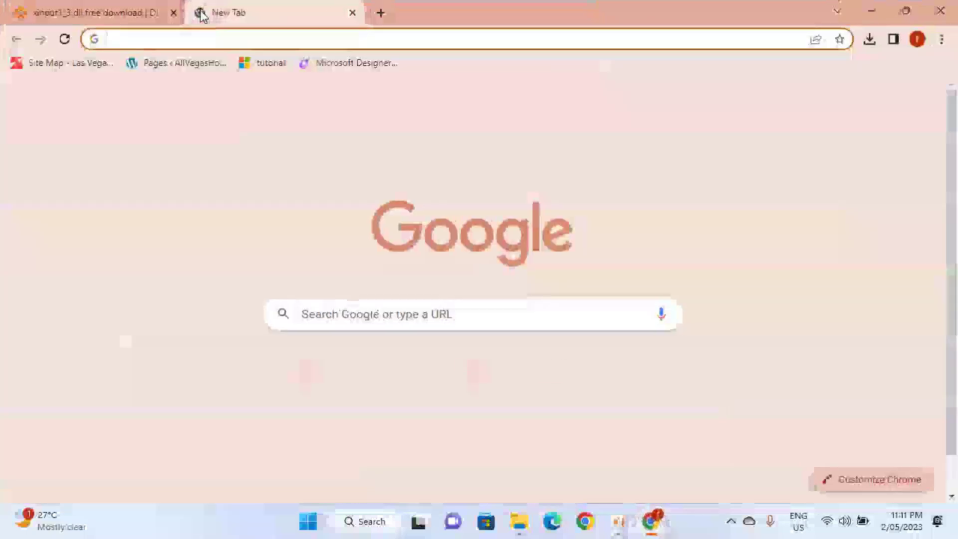
{"action": "type", "text": "google.com"}
{"action": "key", "text": "Return"}
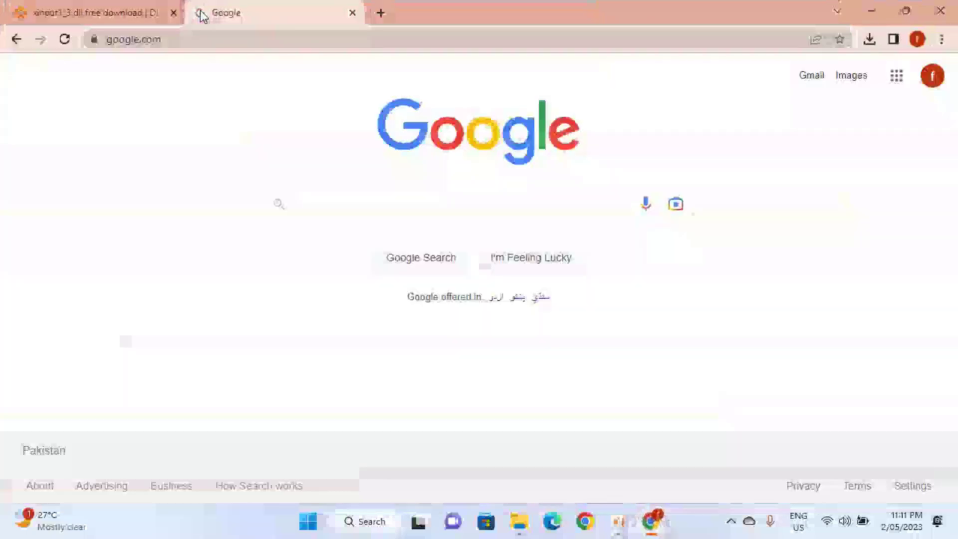
Step: Search for 'download microsoft package for xinput1_3.dll' and scroll through the results
{"action": "type", "text": "downl"}
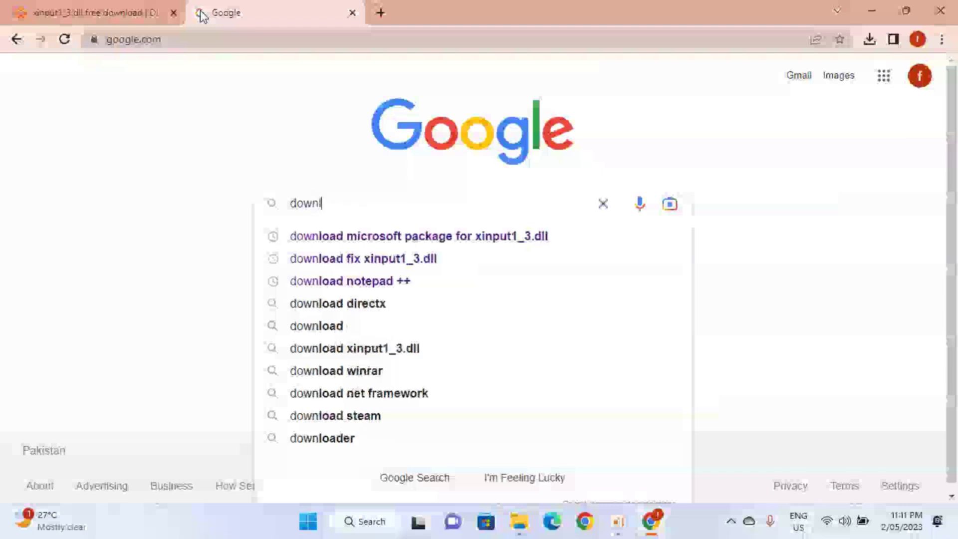
{"action": "type", "text": "oad"}
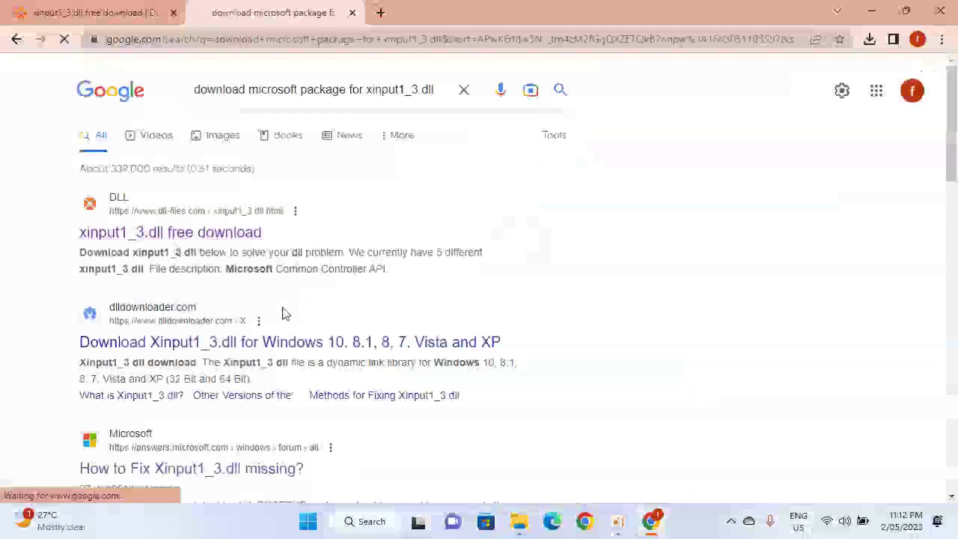
{"action": "scroll", "coordinate": [282, 308], "scroll_direction": "down", "scroll_amount": 1}
{"action": "scroll", "coordinate": [269, 240], "scroll_direction": "up", "scroll_amount": 1}
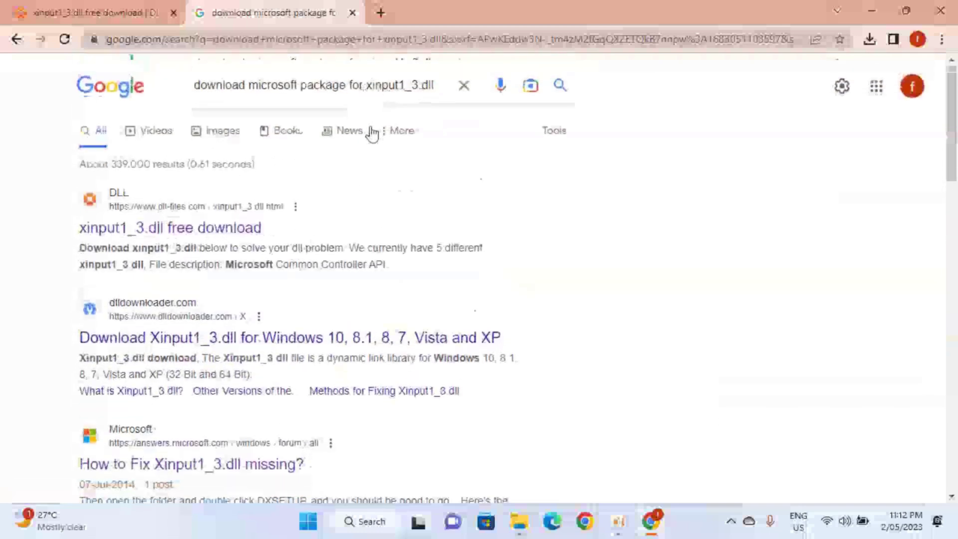
{"action": "scroll", "coordinate": [364, 160], "scroll_direction": "down", "scroll_amount": 3}
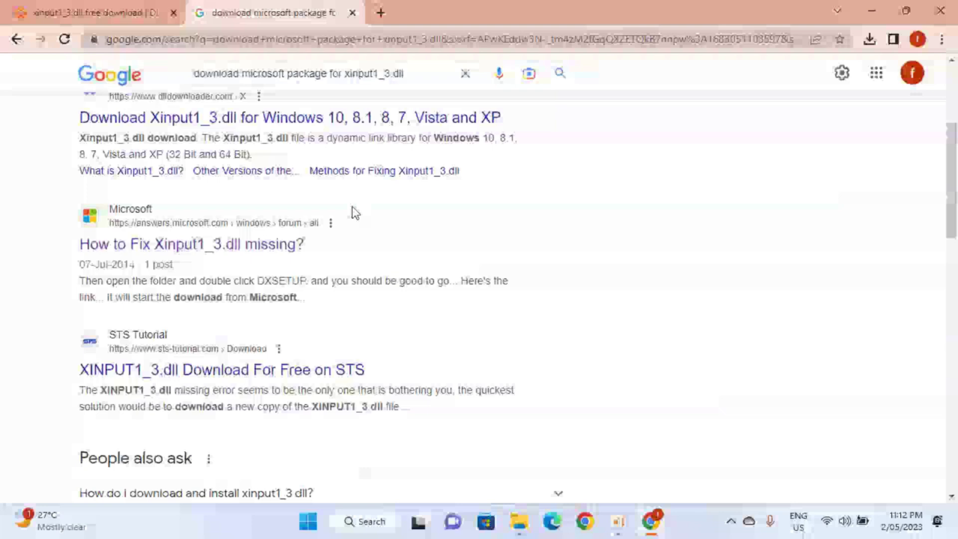
{"action": "scroll", "coordinate": [352, 212], "scroll_direction": "down", "scroll_amount": 10}
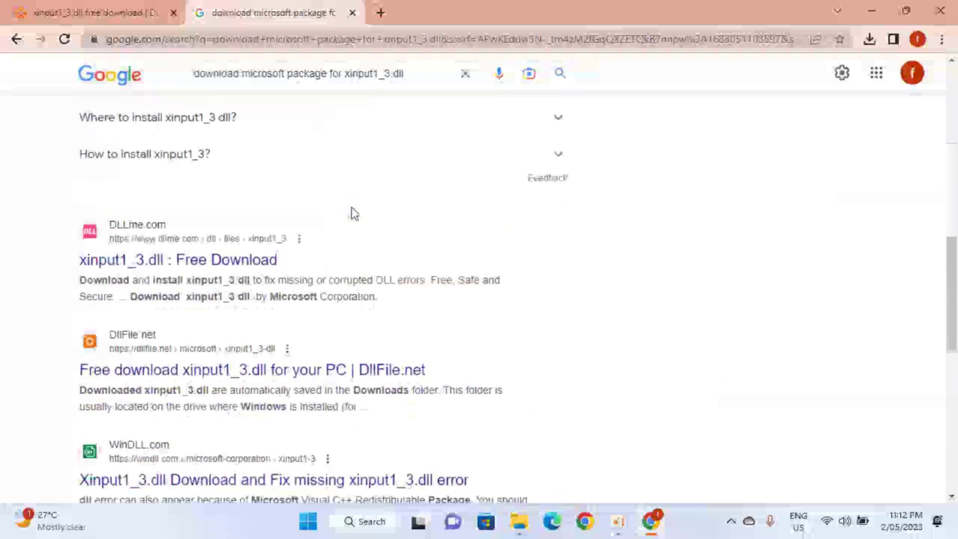
{"action": "scroll", "coordinate": [351, 207], "scroll_direction": "up", "scroll_amount": 15}
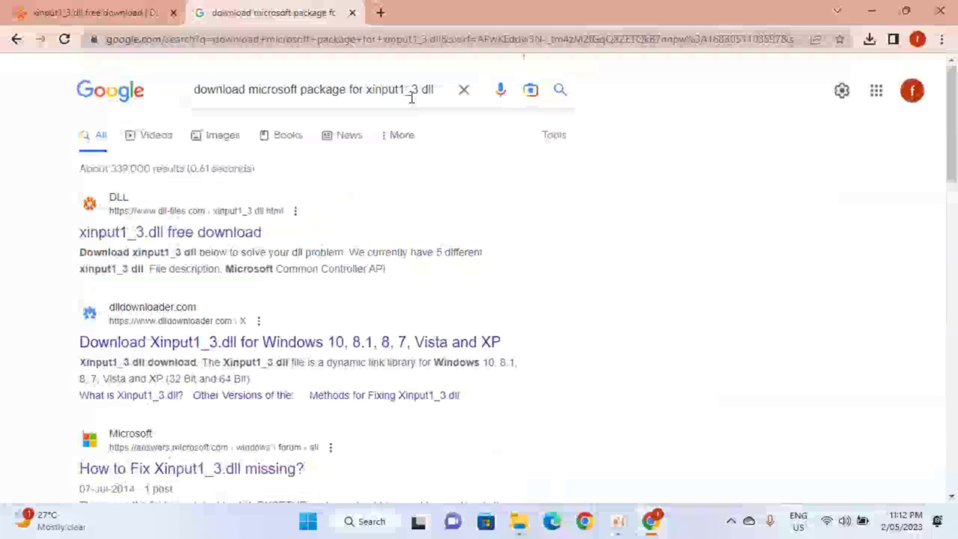
Step: Replace the query with 'download microsoft directx end user runtime' and run the search
{"action": "left_click", "coordinate": [438, 91]}
{"action": "key", "text": "ctrl+a"}
{"action": "key", "text": "BackSpace"}
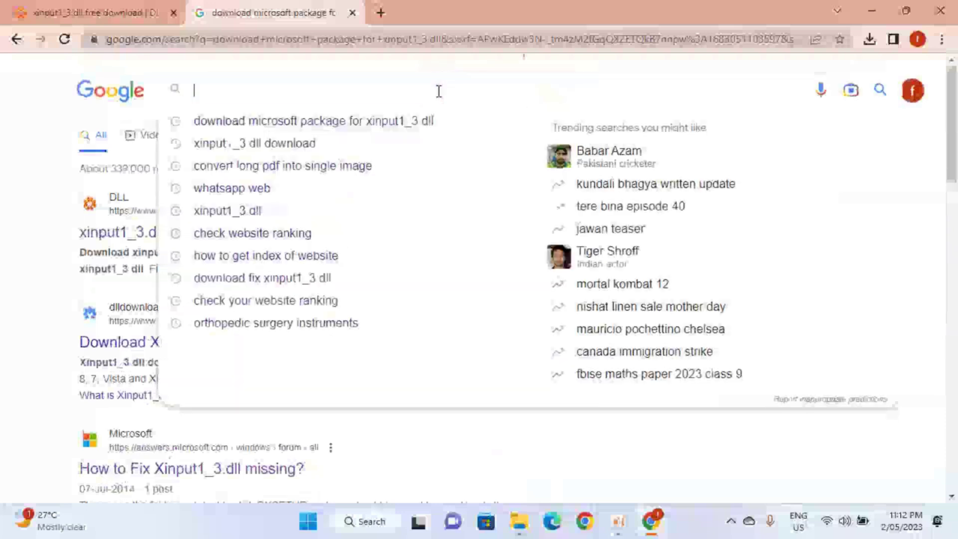
{"action": "type", "text": "down"}
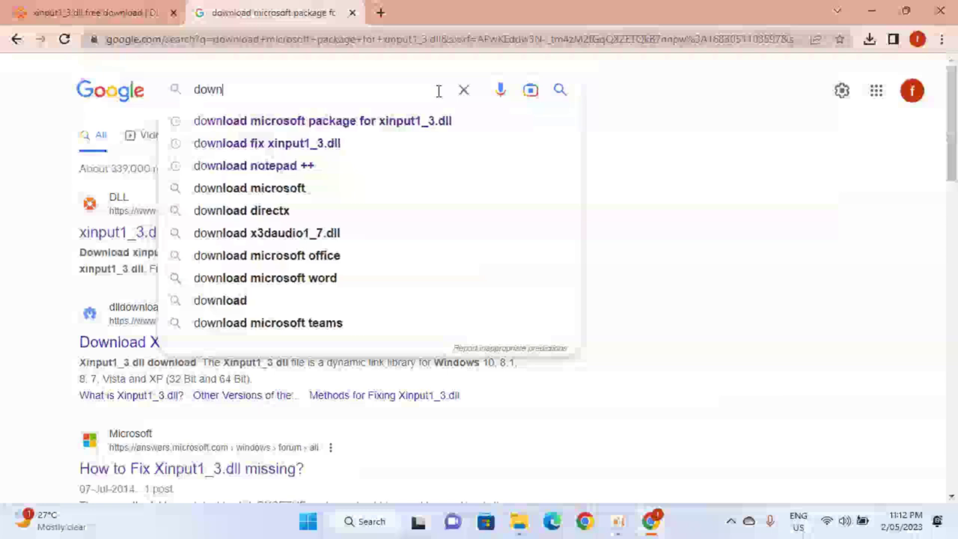
{"action": "type", "text": "load "}
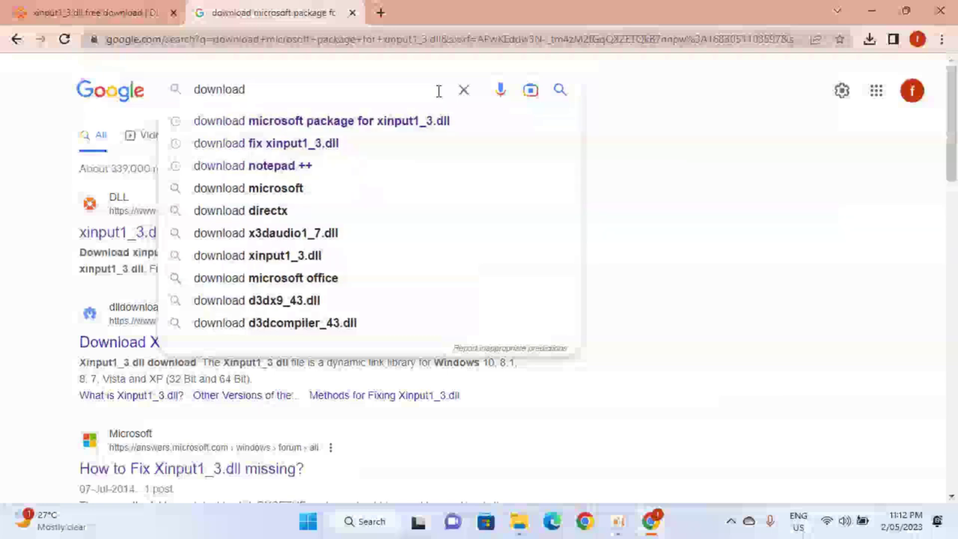
{"action": "type", "text": "micro"}
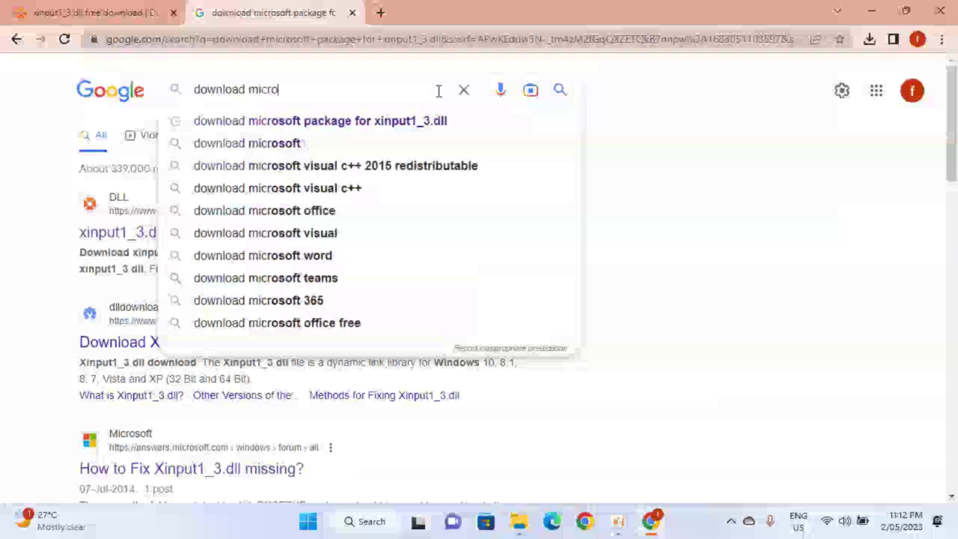
{"action": "type", "text": "soft "}
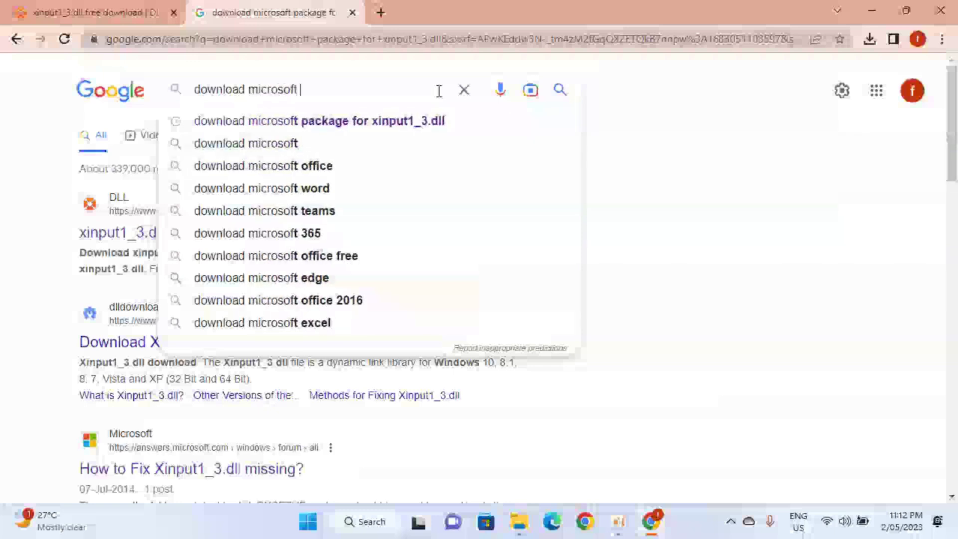
{"action": "type", "text": "dlrect"}
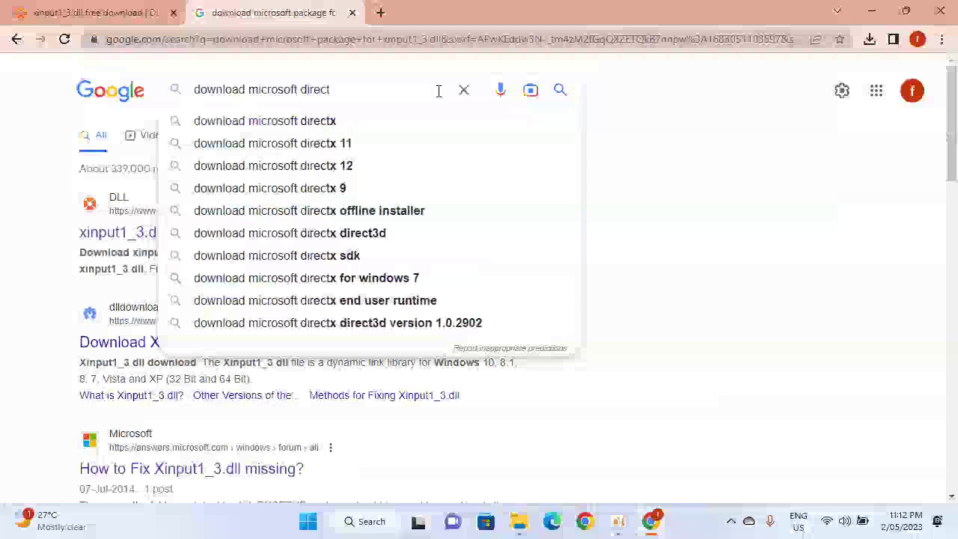
{"action": "type", "text": "x we"}
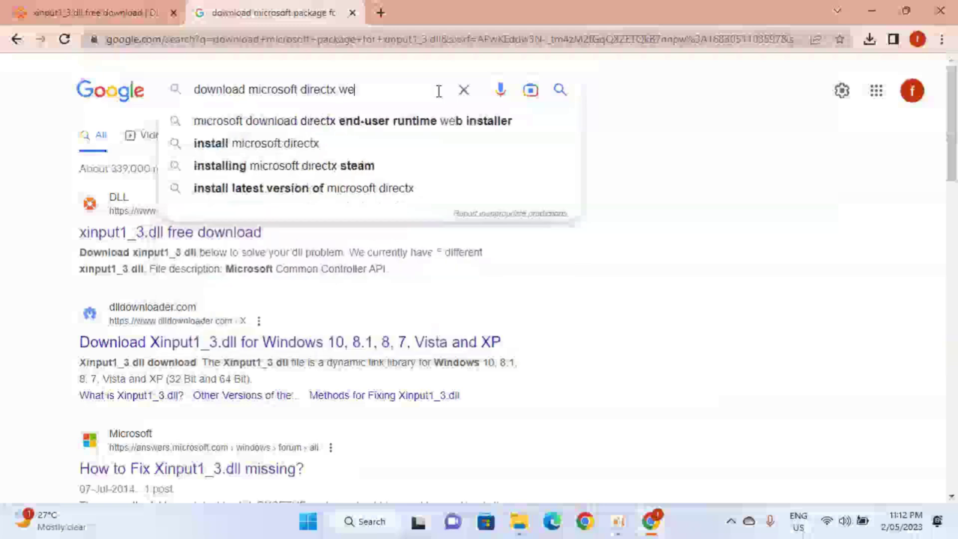
{"action": "key", "text": "BackSpace"}
{"action": "key", "text": "BackSpace"}
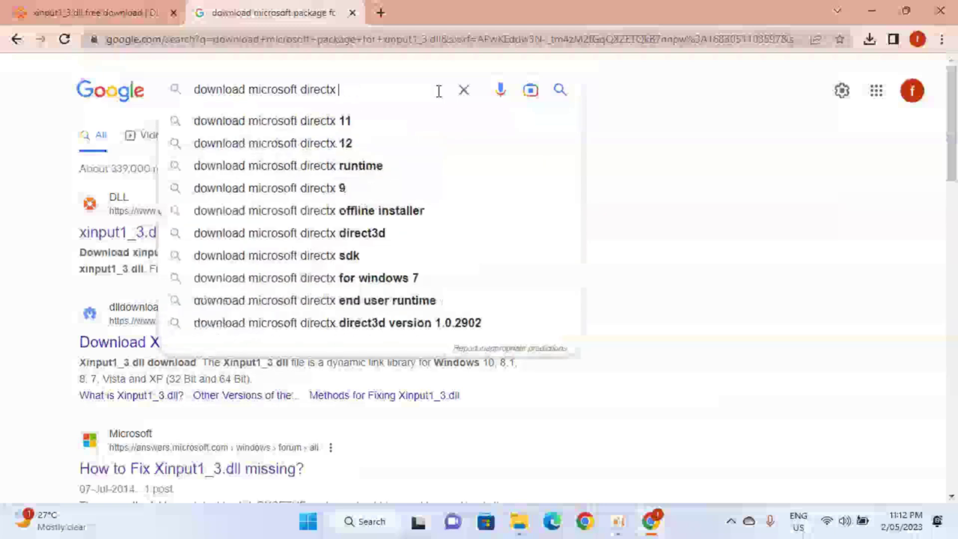
{"action": "type", "text": "user"}
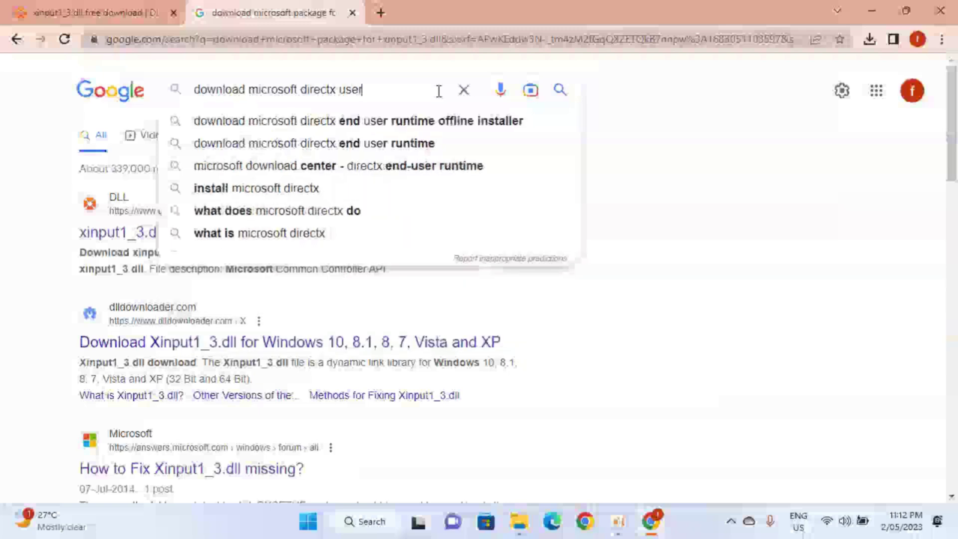
{"action": "key", "text": "Down"}
{"action": "key", "text": "Down"}
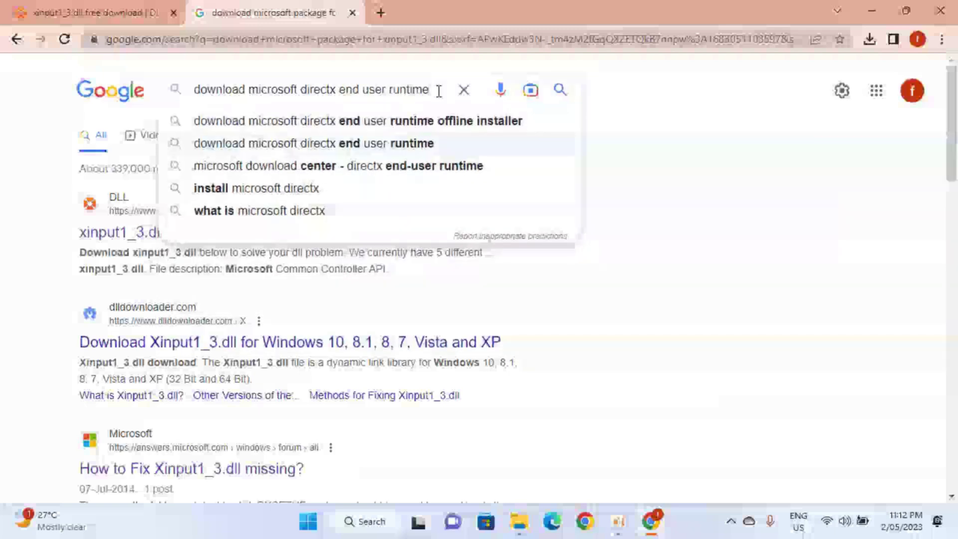
{"action": "key", "text": "Return"}
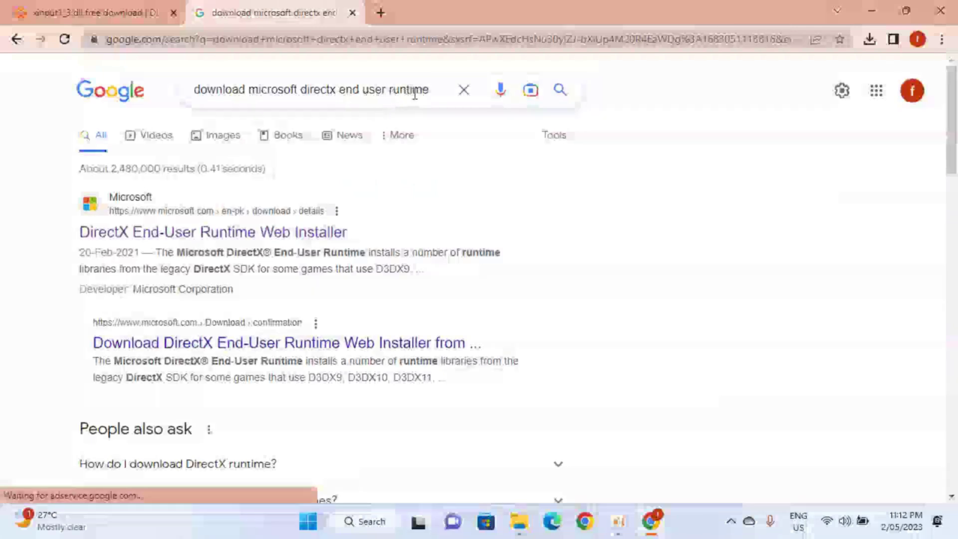
Step: Open Microsoft's DirectX End-User Runtime Web Installer page and start its download
{"action": "left_click", "coordinate": [265, 234]}
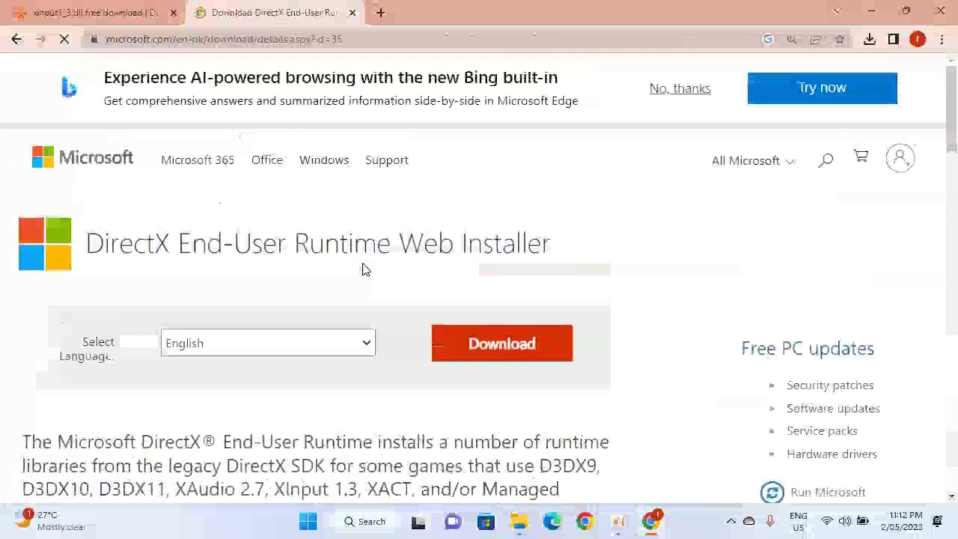
{"action": "left_click", "coordinate": [500, 344]}
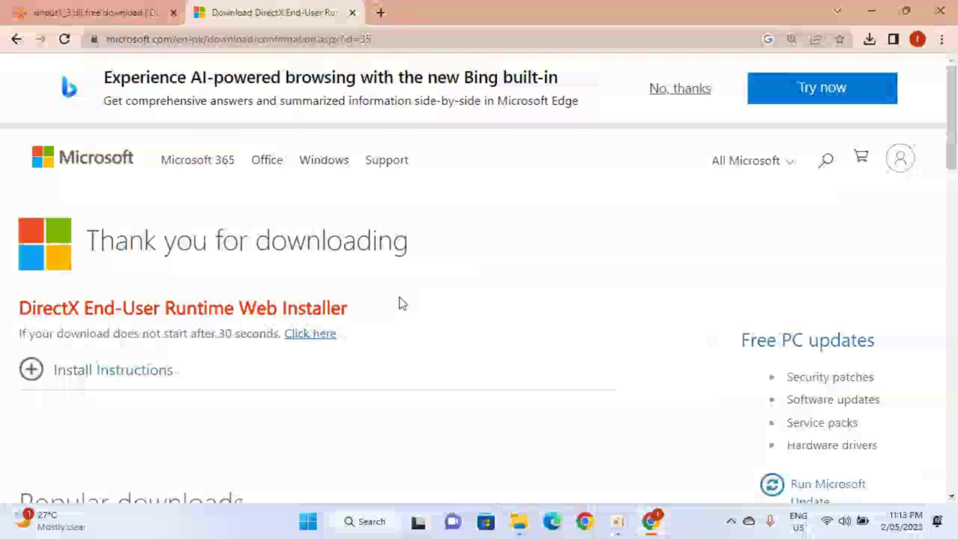
Step: Download dxwebsetup.exe, show it in a maximized Downloads folder, and launch the installer
{"action": "left_click", "coordinate": [317, 334]}
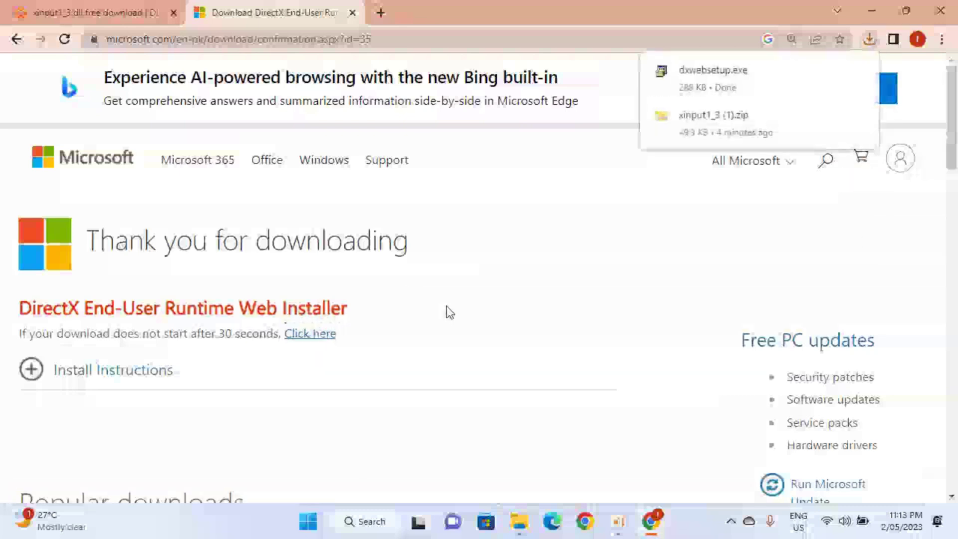
{"action": "left_click", "coordinate": [833, 71]}
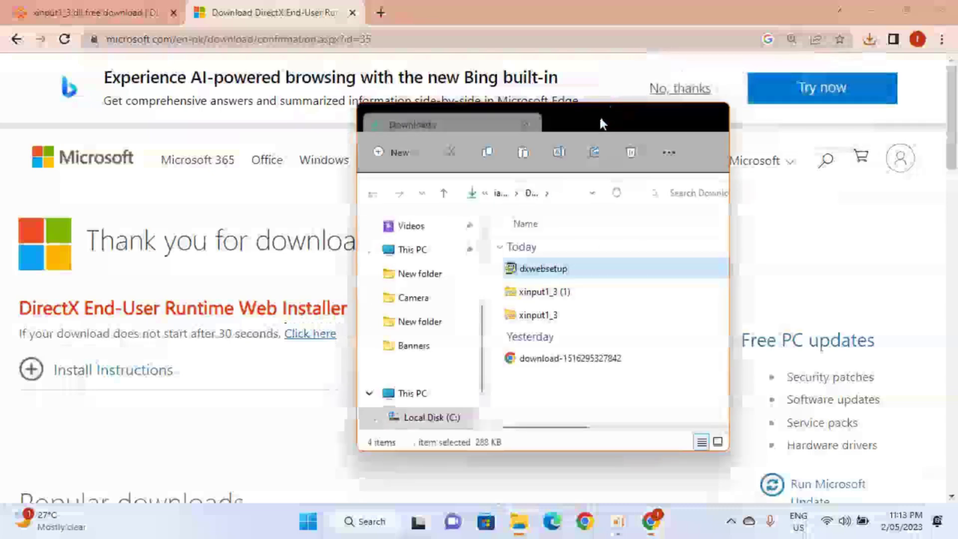
{"action": "double_click", "coordinate": [600, 120]}
{"action": "left_click", "coordinate": [228, 163]}
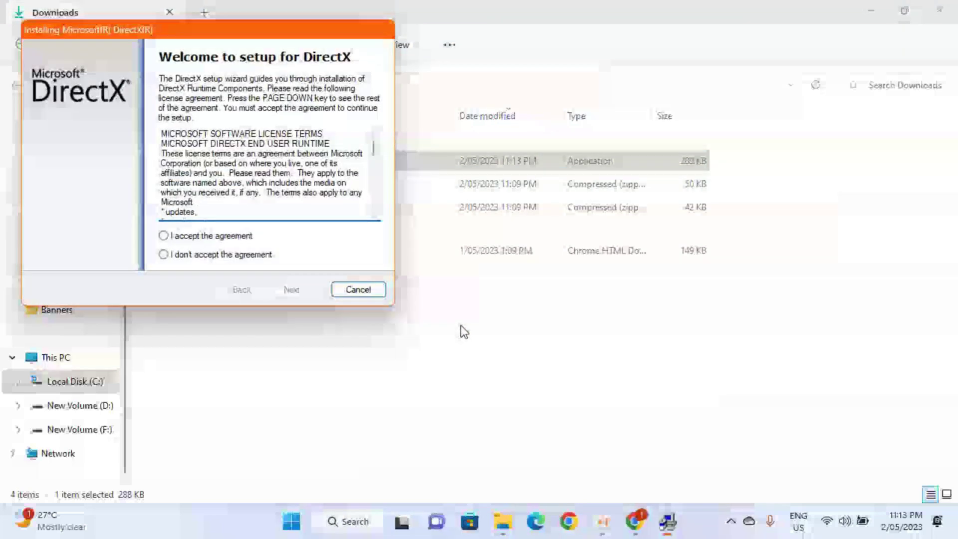
Step: Accept the DirectX licence agreement and skip the Bing Bar offer to begin installation
{"action": "left_click", "coordinate": [164, 235]}
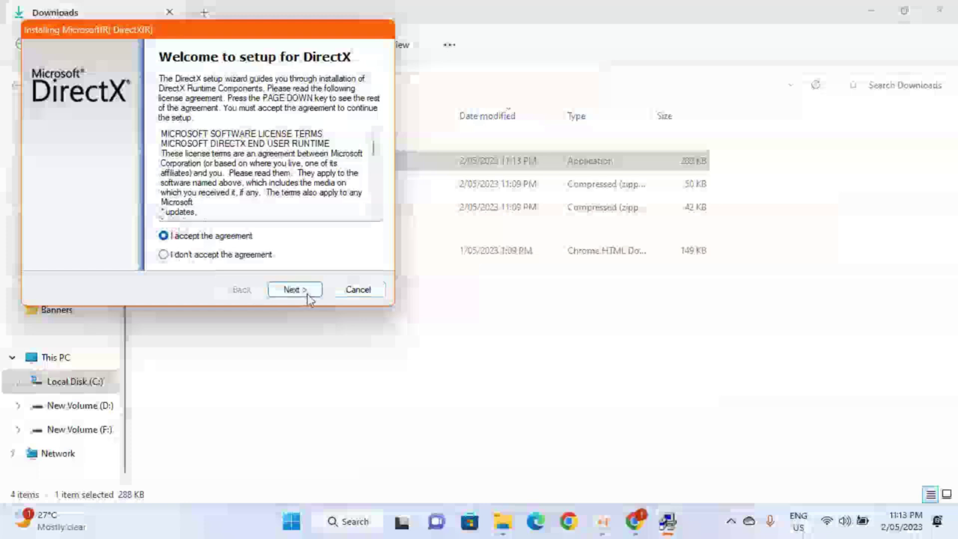
{"action": "left_click", "coordinate": [306, 290]}
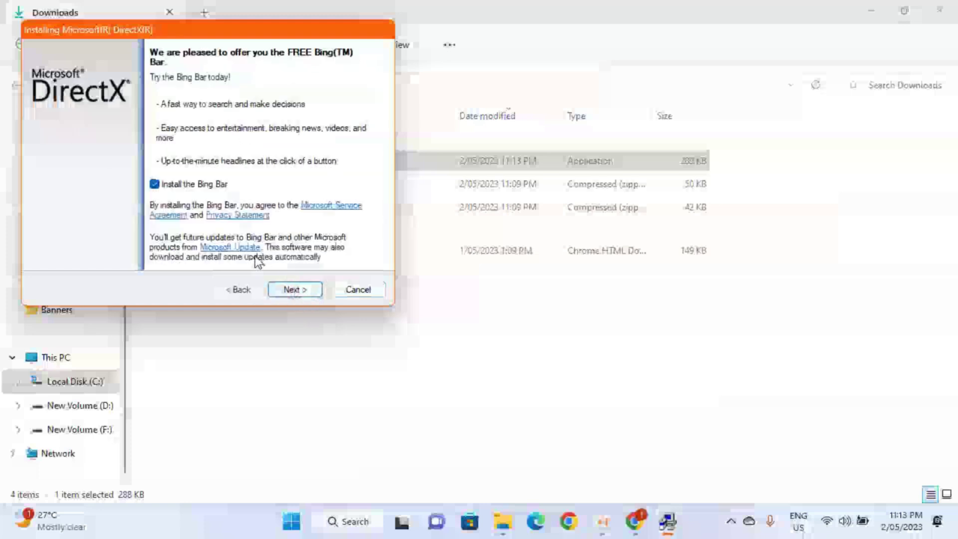
{"action": "left_click", "coordinate": [306, 289]}
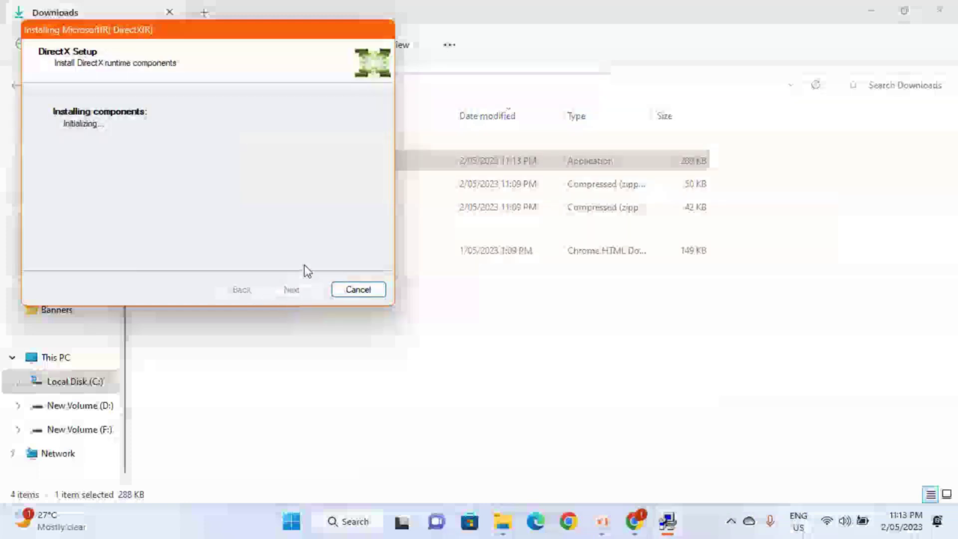